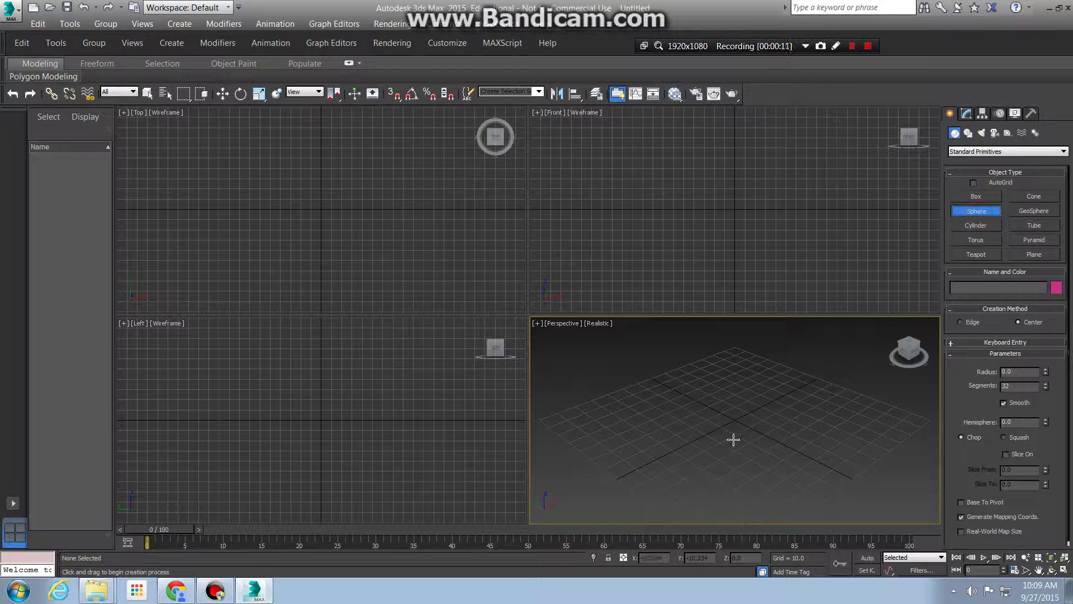
- Create a sphere with a radius of about 13.3 near the grid's center in Perspective and convert it to Editable Poly
{"action": "left_click_drag", "start_coordinate": [733, 438], "coordinate": [760, 449]}
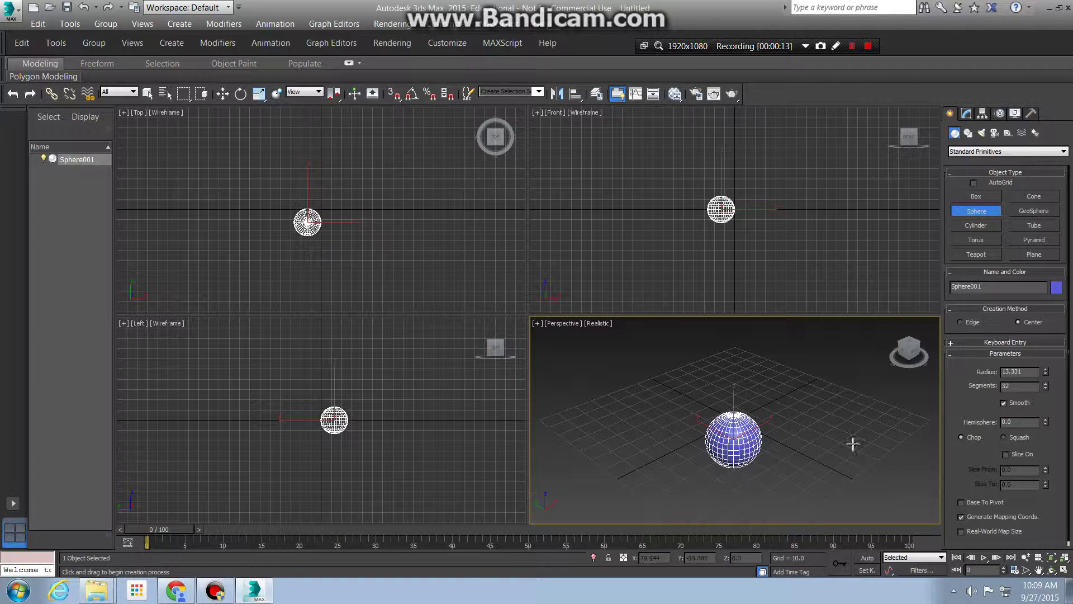
{"action": "right_click", "coordinate": [755, 446]}
{"action": "right_click", "coordinate": [755, 445]}
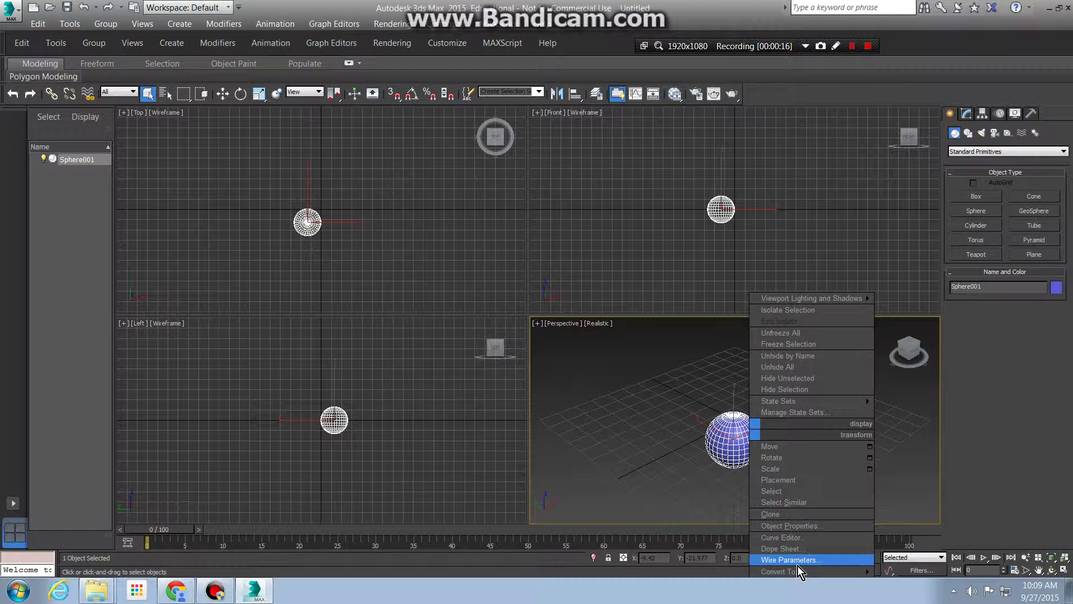
{"action": "mouse_move", "coordinate": [822, 571]}
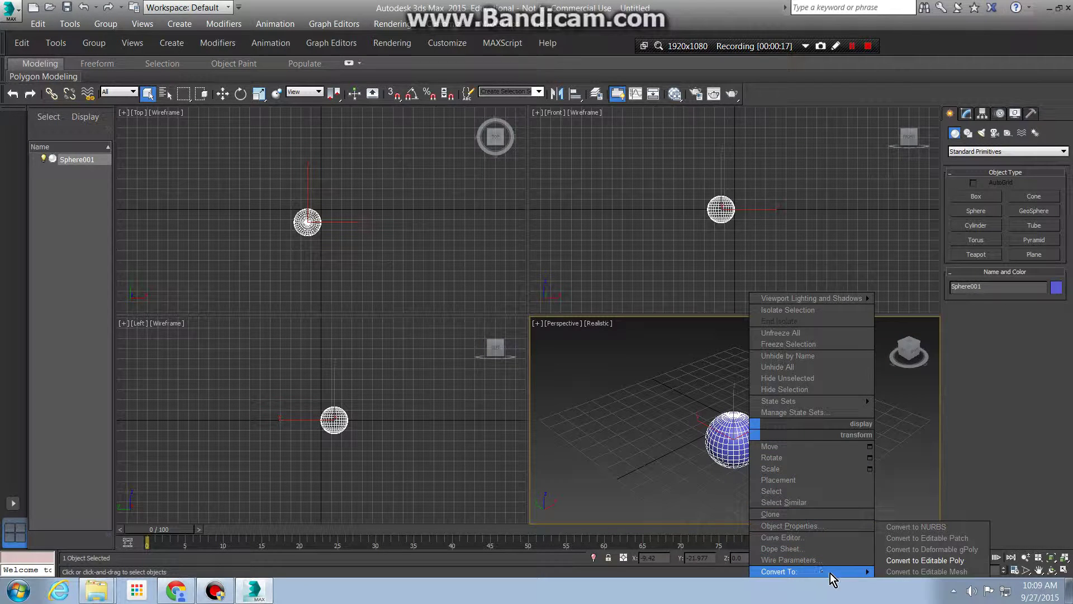
{"action": "left_click", "coordinate": [908, 561]}
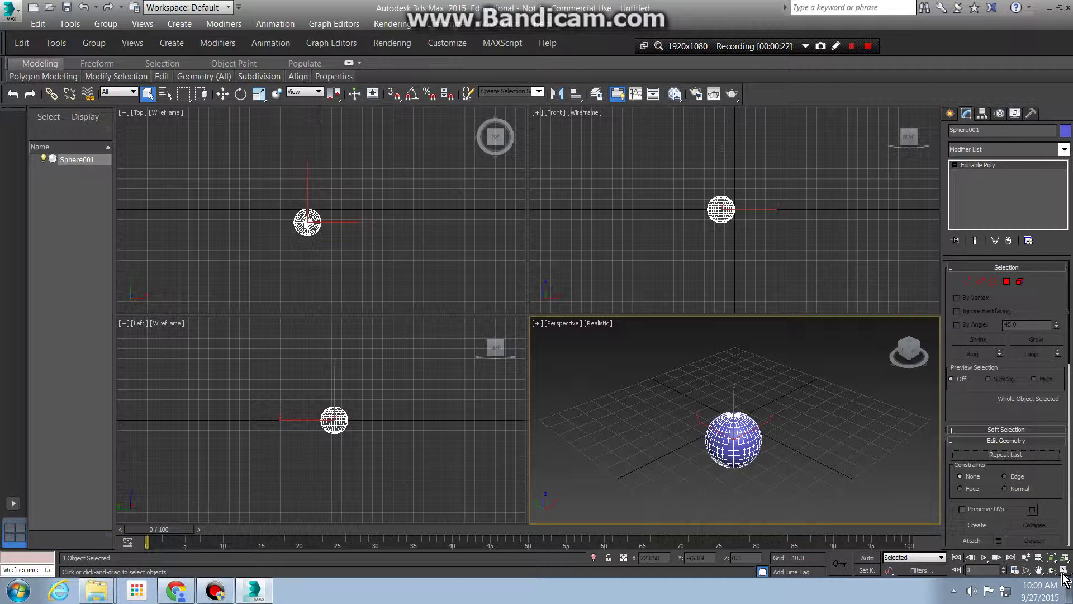
- Select the topmost cap polygons of the sphere at Polygon level in the Front view
{"action": "scroll", "coordinate": [814, 199], "scroll_direction": "up", "scroll_amount": 6}
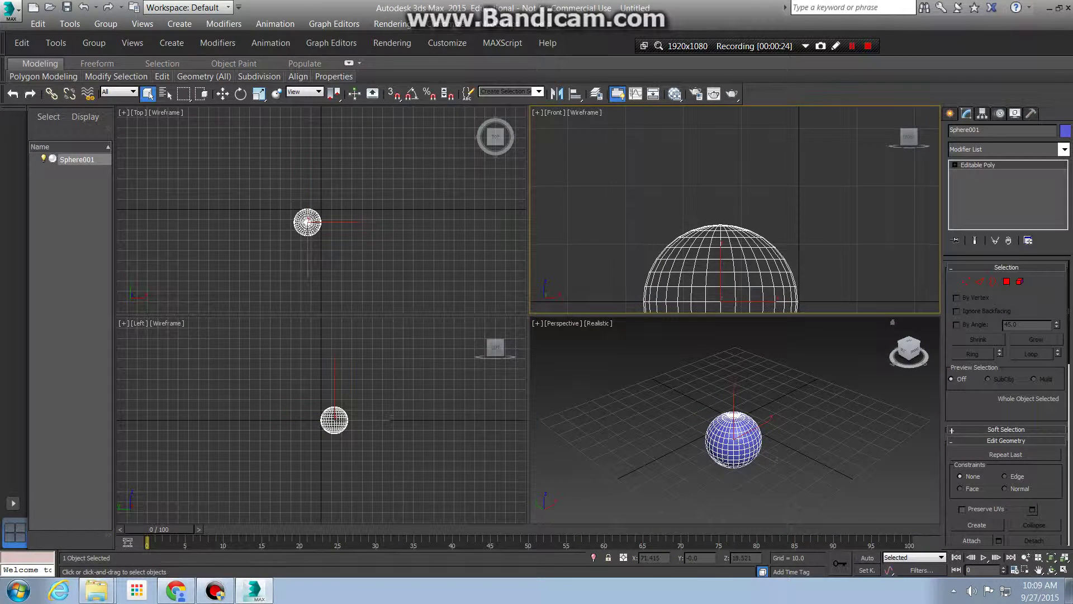
{"action": "scroll", "coordinate": [798, 230], "scroll_direction": "up", "scroll_amount": 4}
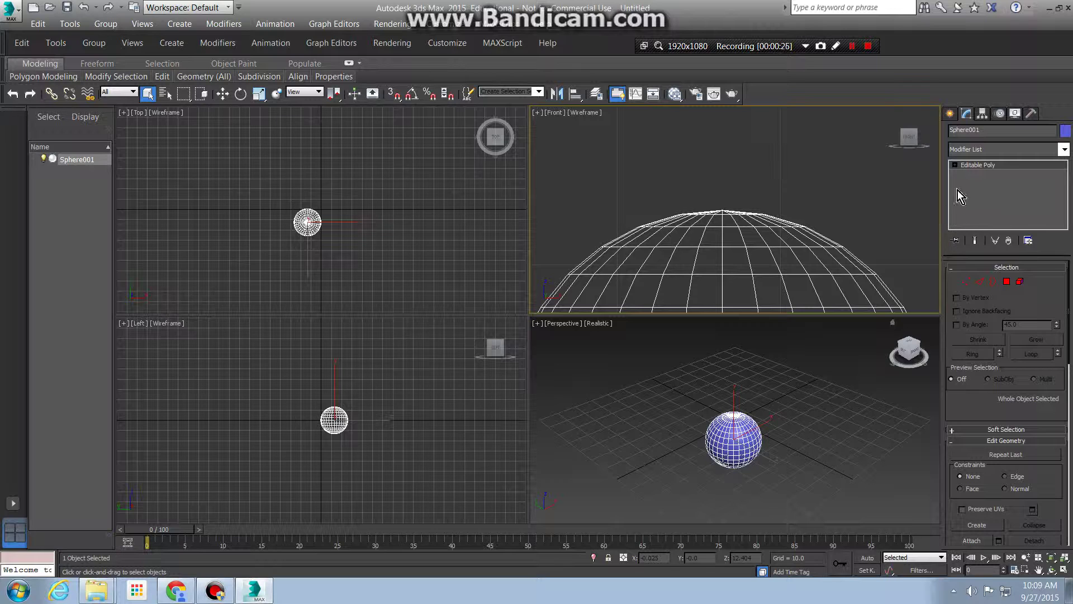
{"action": "left_click", "coordinate": [955, 165]}
{"action": "left_click", "coordinate": [976, 201]}
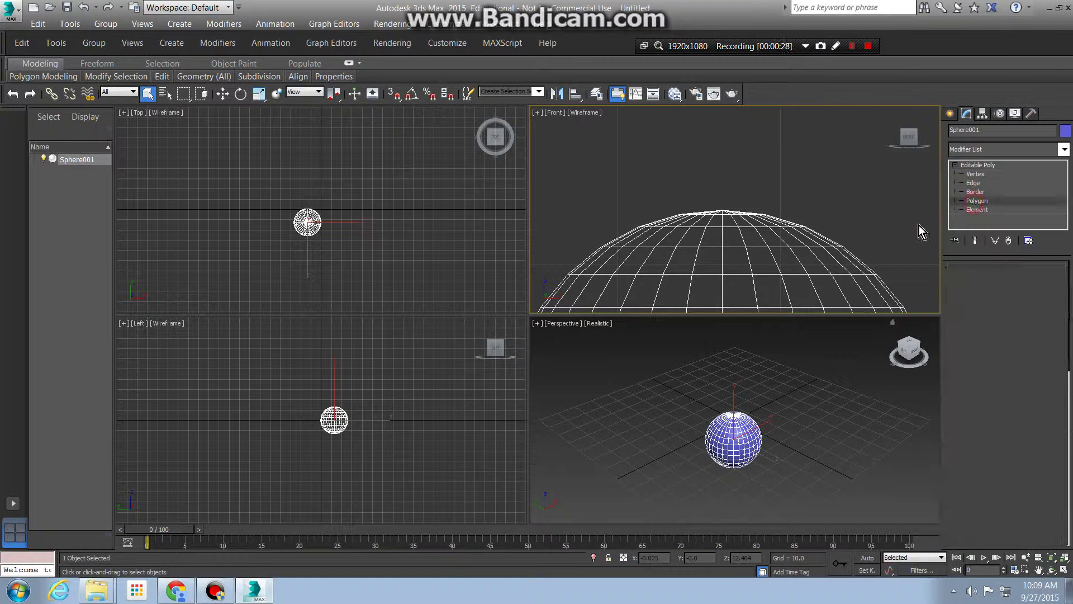
{"action": "left_click_drag", "start_coordinate": [695, 188], "coordinate": [752, 216]}
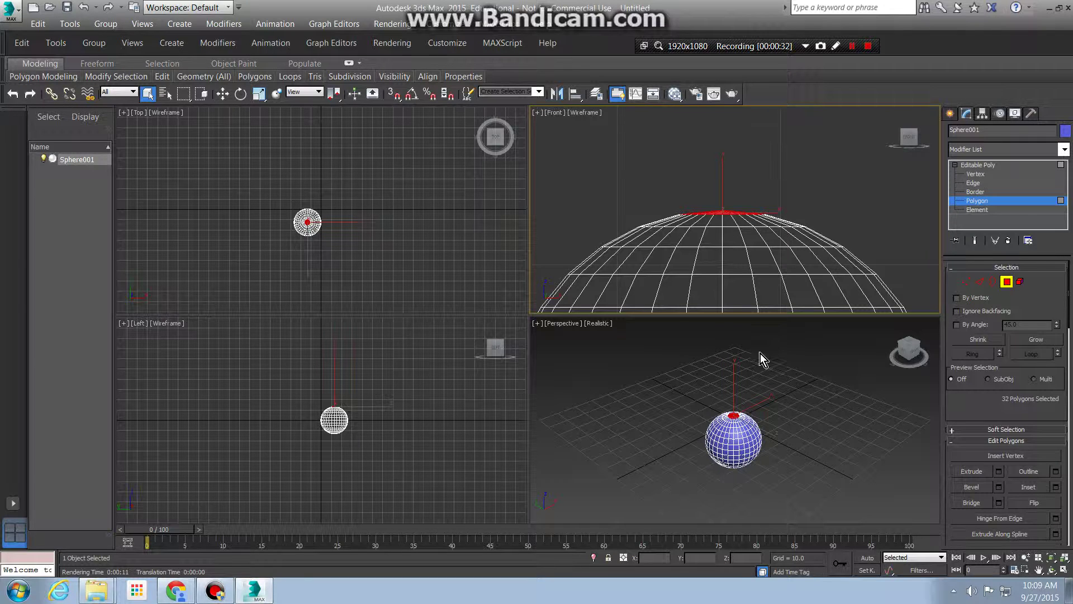
- Extrude the selected cap polygons slightly upward in the maximized Front view
{"action": "scroll", "coordinate": [791, 264], "scroll_direction": "down", "scroll_amount": 4}
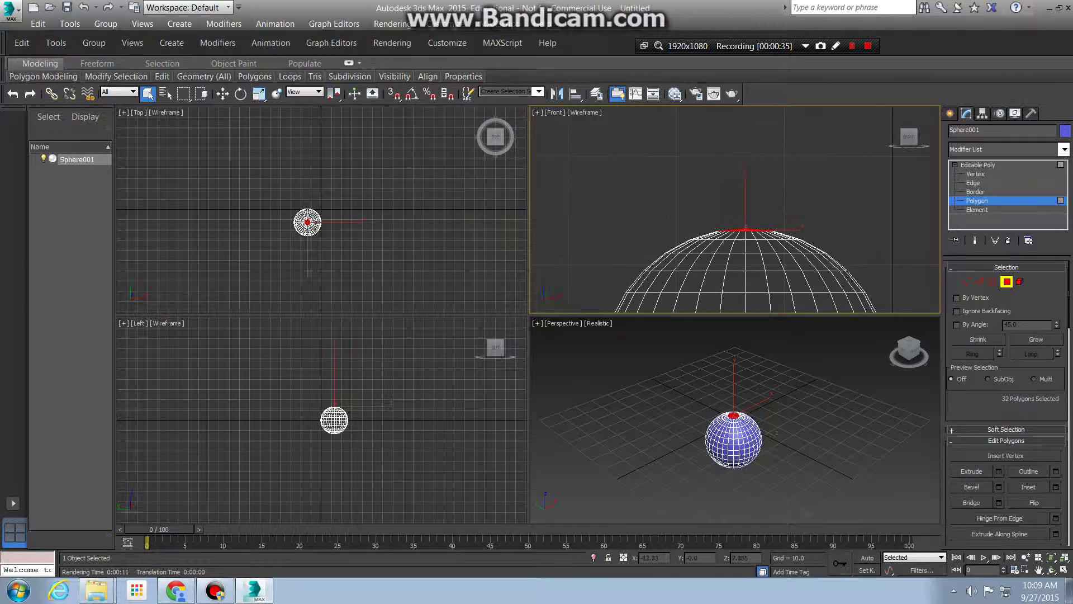
{"action": "scroll", "coordinate": [759, 268], "scroll_direction": "down", "scroll_amount": 1}
{"action": "scroll", "coordinate": [764, 246], "scroll_direction": "up", "scroll_amount": 6}
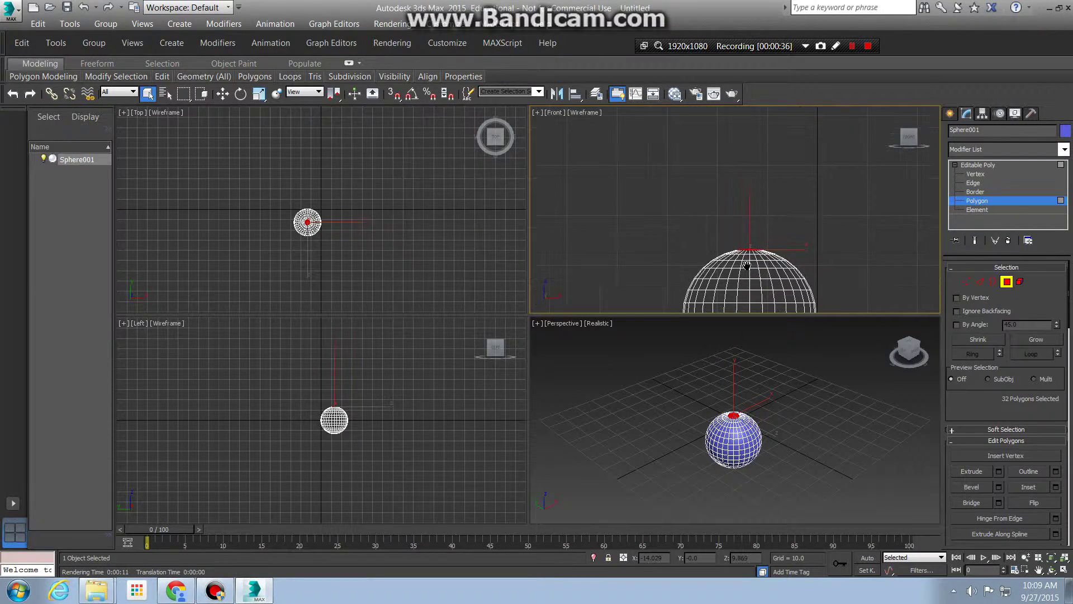
{"action": "middle_click_drag", "start_coordinate": [765, 231], "coordinate": [738, 268]}
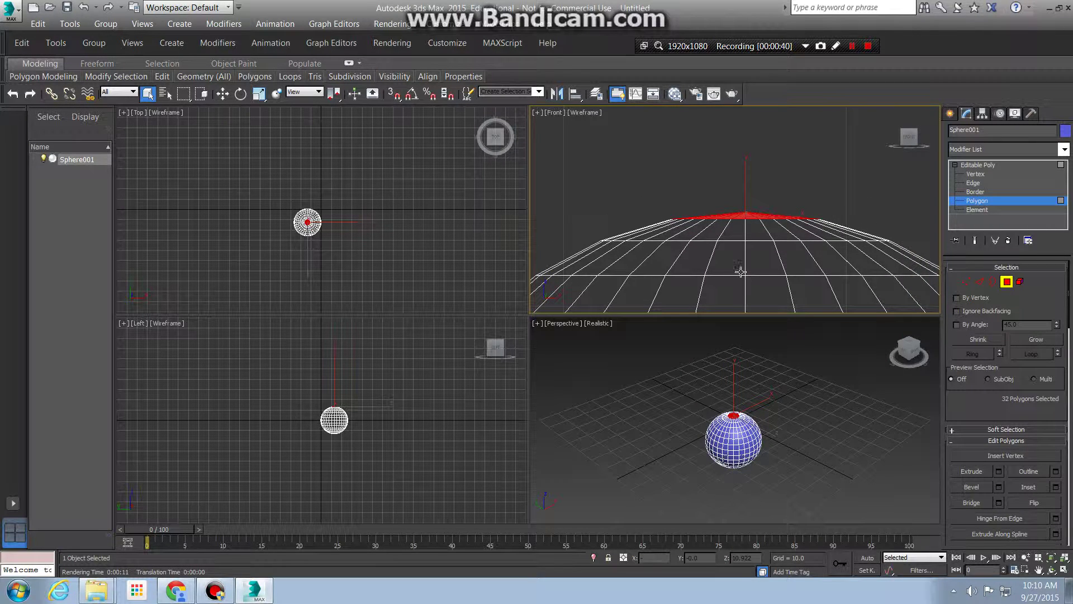
{"action": "key", "text": "r"}
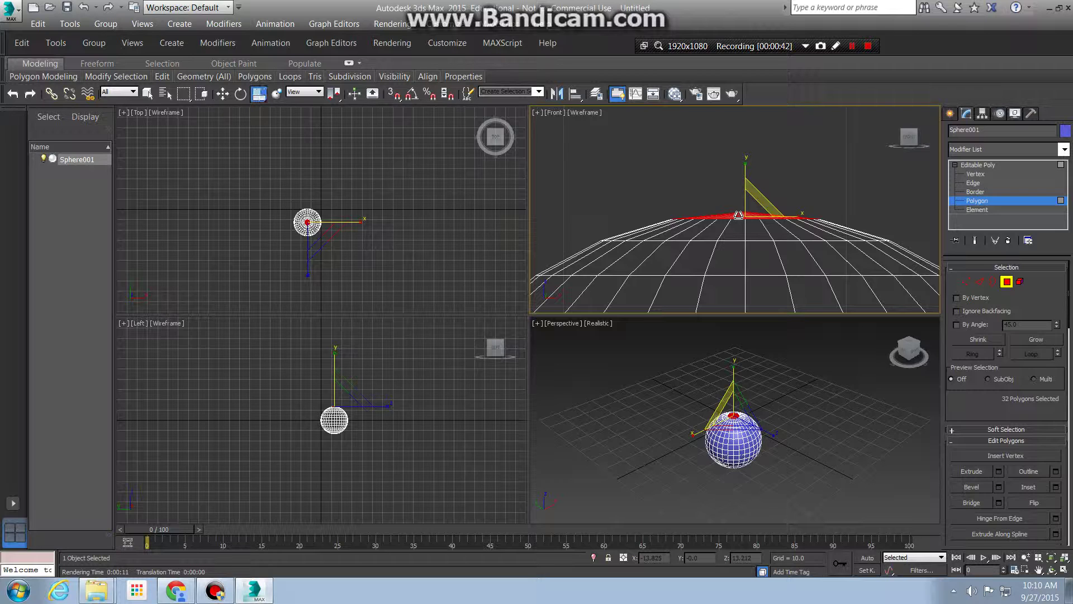
{"action": "key", "text": "alt+w"}
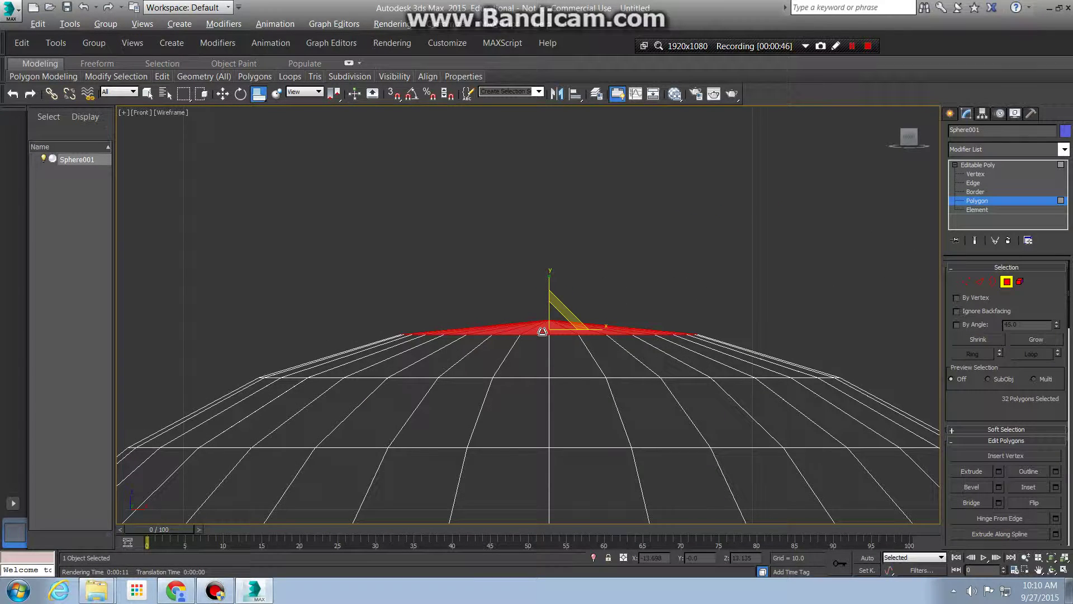
{"action": "key", "text": "shift+e"}
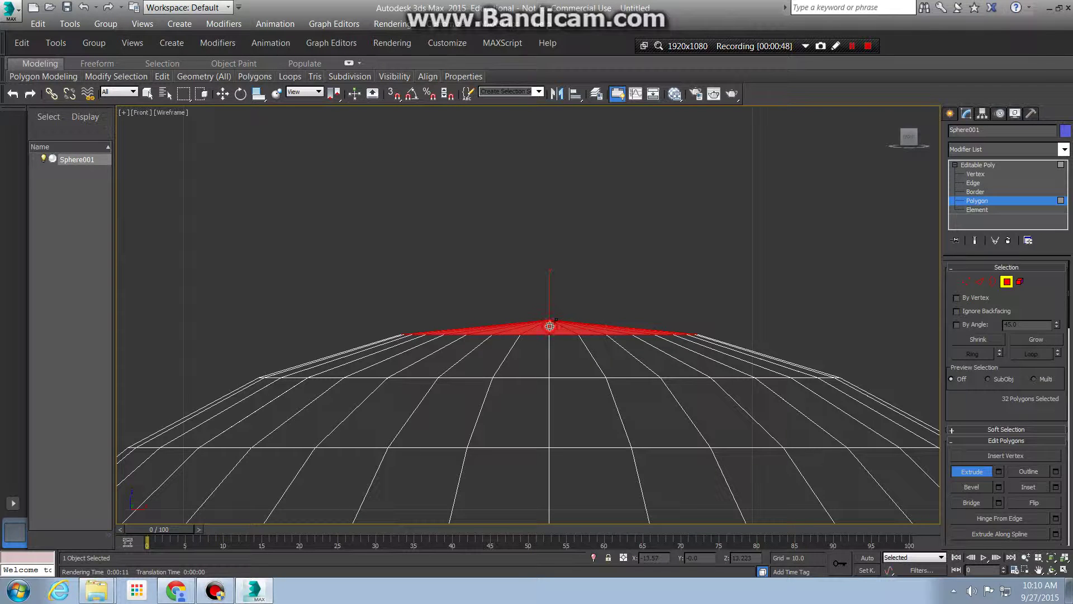
{"action": "left_click_drag", "start_coordinate": [549, 326], "coordinate": [503, 367]}
- Try to scale the extruded cap inward and lower it toward the sphere's top in the Front view
{"action": "key", "text": "r"}
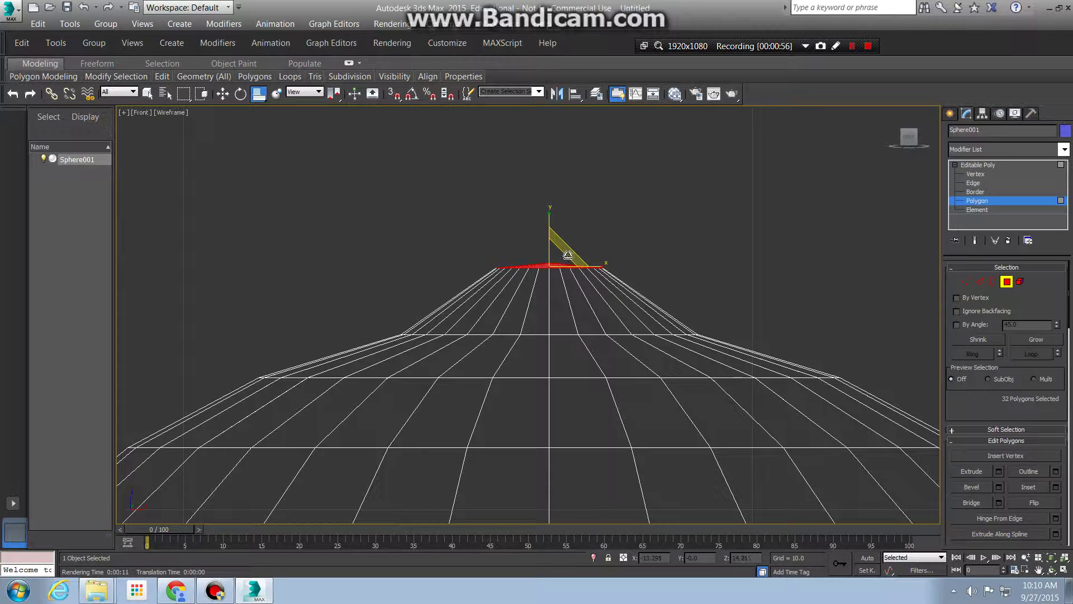
{"action": "key", "text": "w"}
{"action": "left_click_drag", "start_coordinate": [544, 233], "coordinate": [544, 258]}
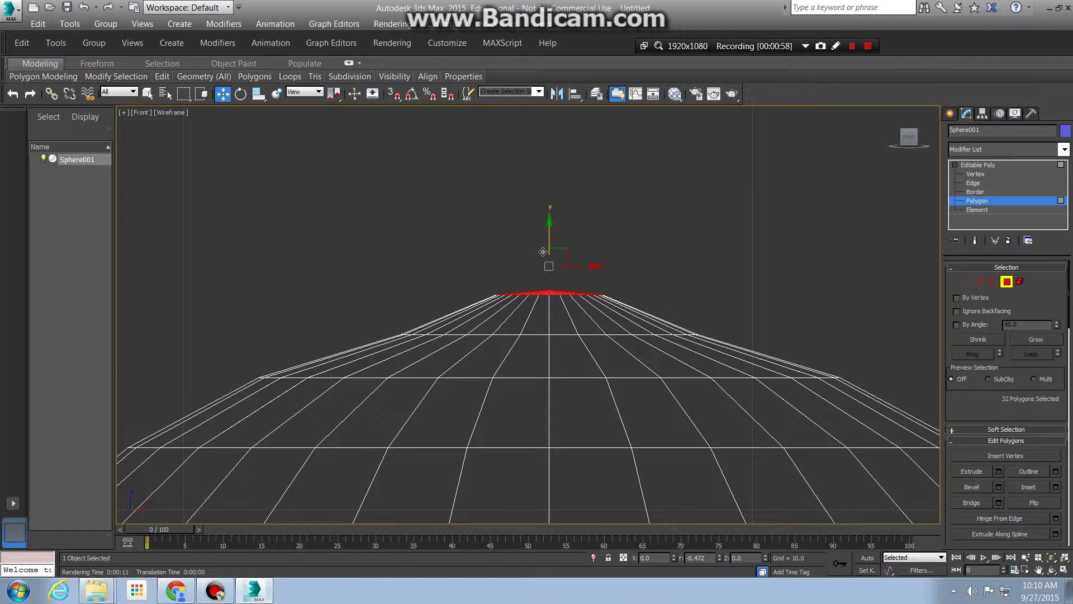
{"action": "middle_click_drag", "start_coordinate": [691, 307], "coordinate": [630, 356]}
{"action": "scroll", "coordinate": [657, 300], "scroll_direction": "down", "scroll_amount": 3}
{"action": "scroll", "coordinate": [658, 299], "scroll_direction": "down", "scroll_amount": 2}
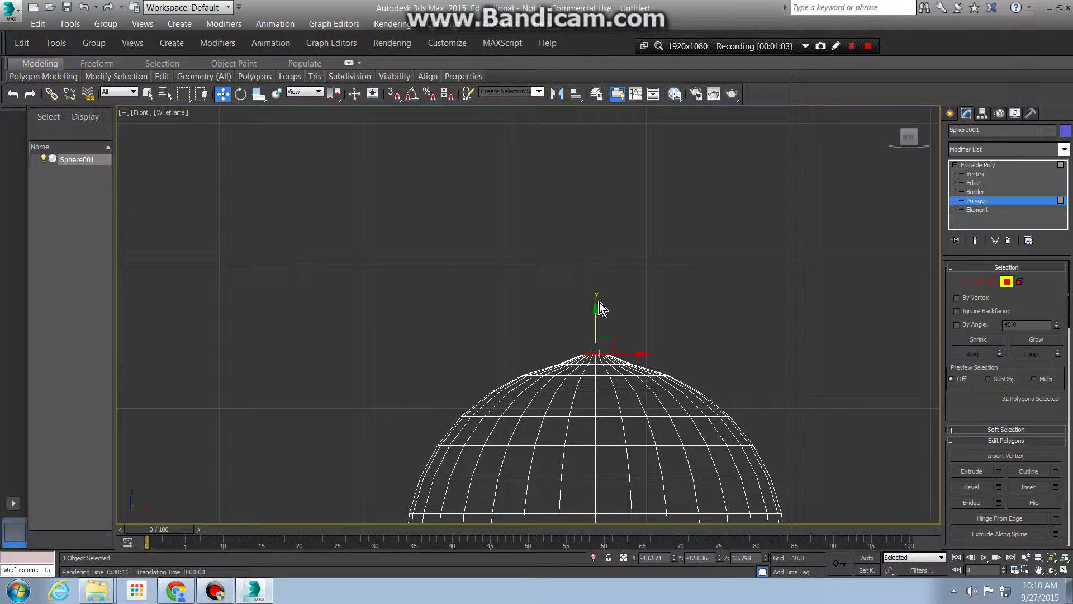
{"action": "left_click_drag", "start_coordinate": [598, 304], "coordinate": [598, 316]}
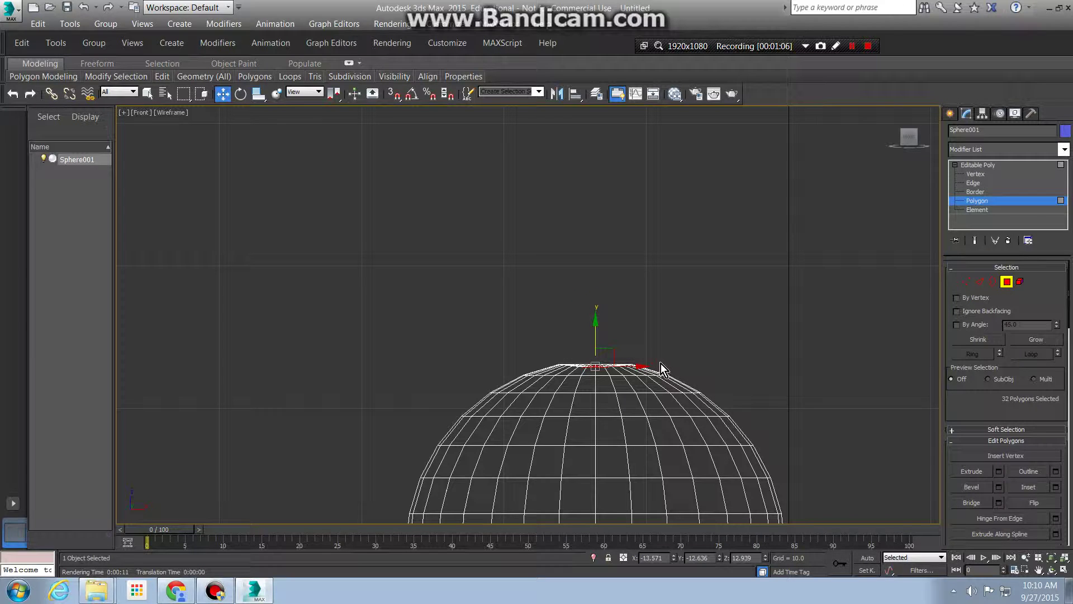
- Inspect the cap in the maximized Perspective view and undo its scaling and lowering back to the plain extrusion
{"action": "key", "text": "shift+e"}
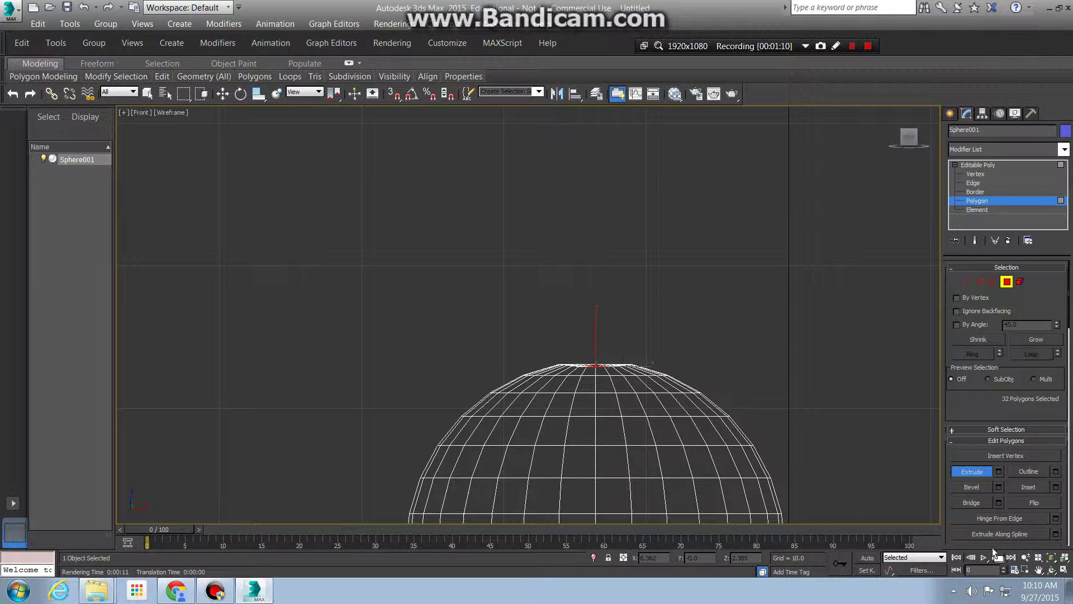
{"action": "left_click", "coordinate": [1064, 570]}
{"action": "middle_click", "coordinate": [788, 432]}
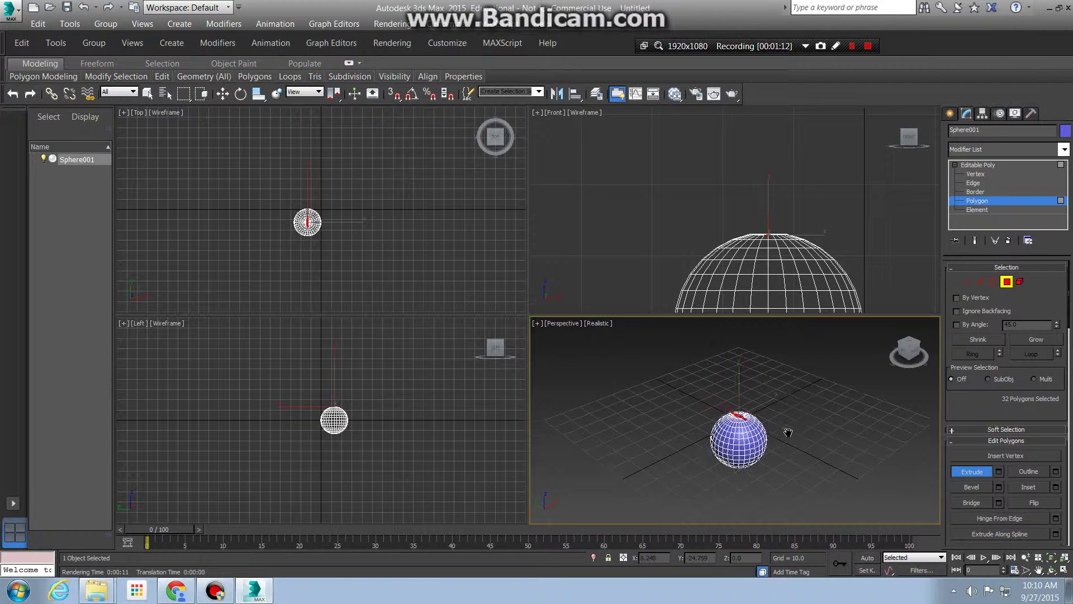
{"action": "scroll", "coordinate": [788, 432], "scroll_direction": "up", "scroll_amount": 5}
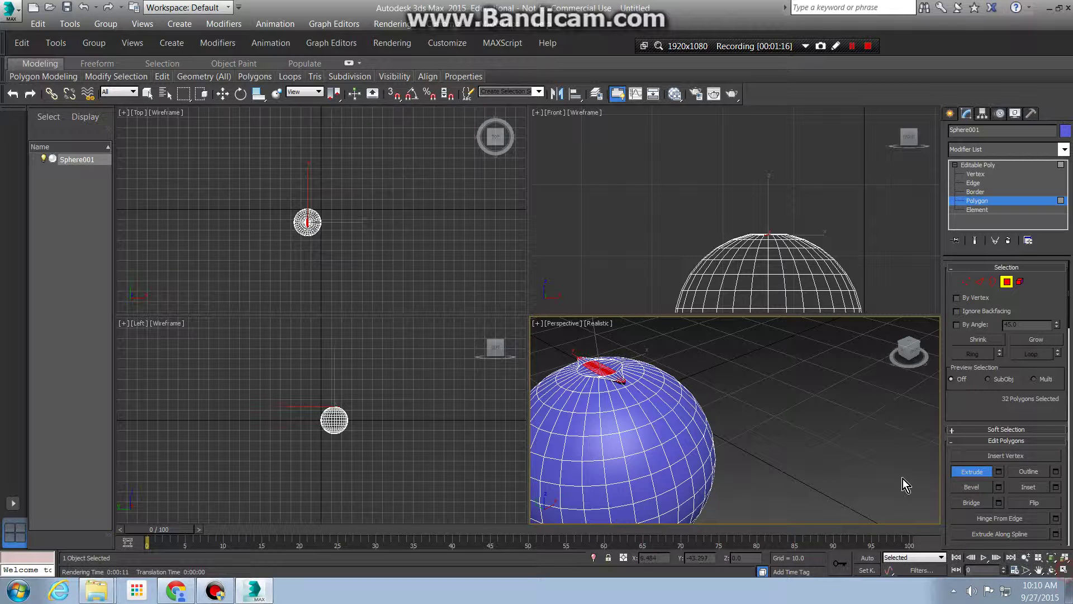
{"action": "left_click", "coordinate": [1064, 570]}
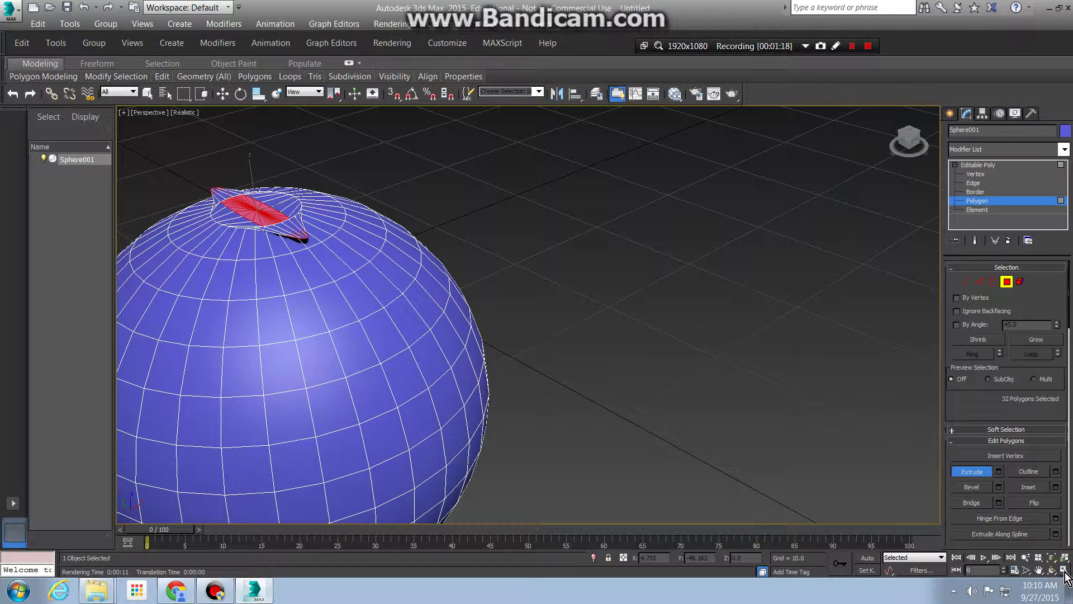
{"action": "left_click_drag", "start_coordinate": [401, 296], "coordinate": [379, 279]}
{"action": "middle_click_drag", "start_coordinate": [338, 244], "coordinate": [601, 283]}
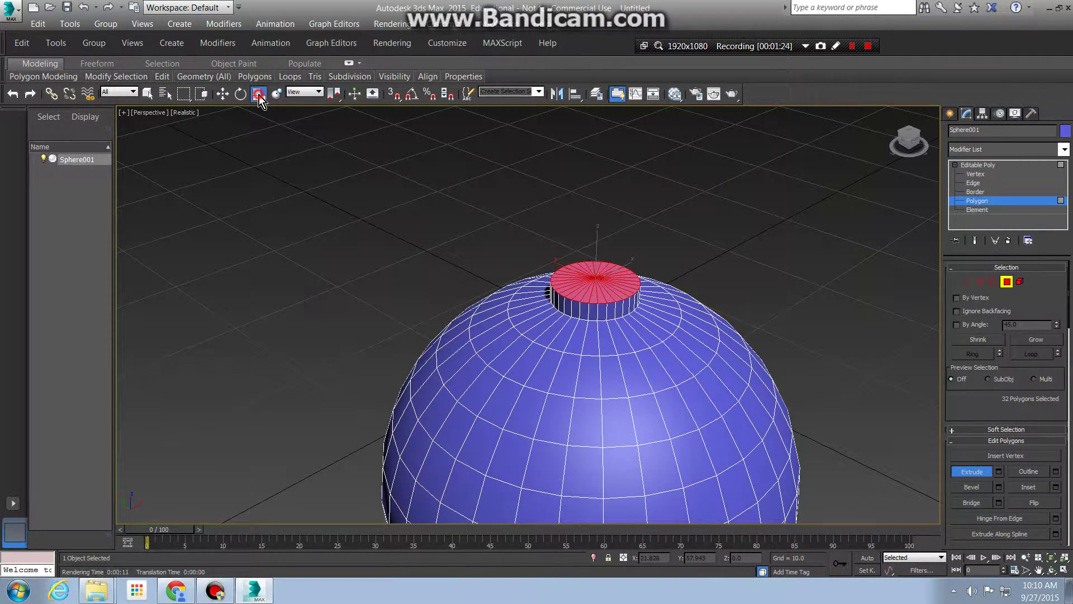
- Scale the extruded cap uniformly to about half its width and lower it into the sphere to form a recess
{"action": "mouse_move", "coordinate": [259, 93]}
{"action": "left_mouse_down"}
{"action": "mouse_move", "coordinate": [265, 115]}
{"action": "mouse_move", "coordinate": [258, 113]}
{"action": "left_mouse_up"}
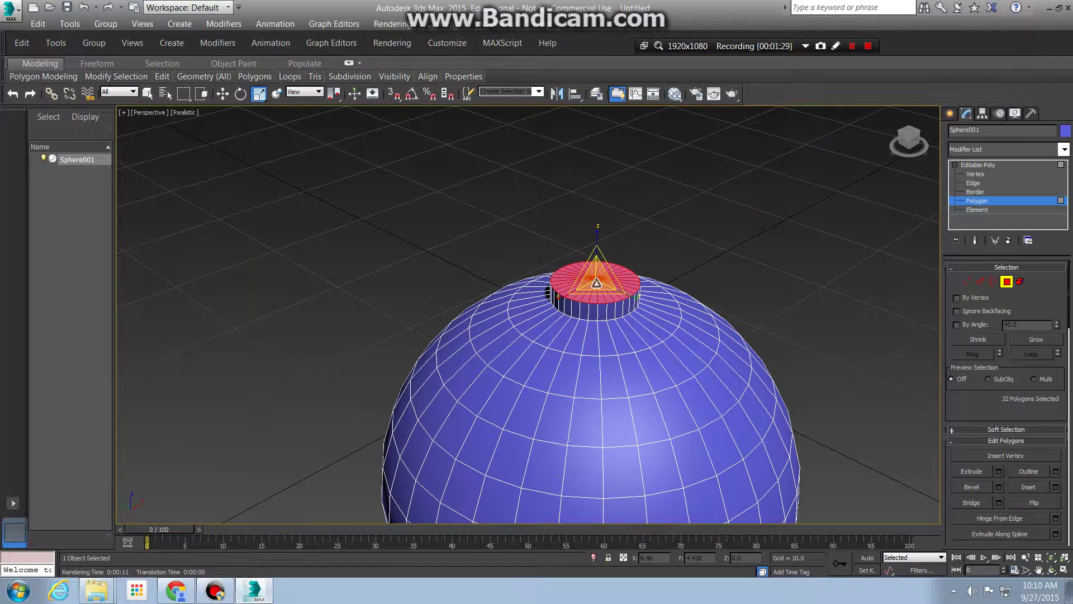
{"action": "left_click_drag", "start_coordinate": [596, 277], "coordinate": [566, 328]}
{"action": "key", "text": "w"}
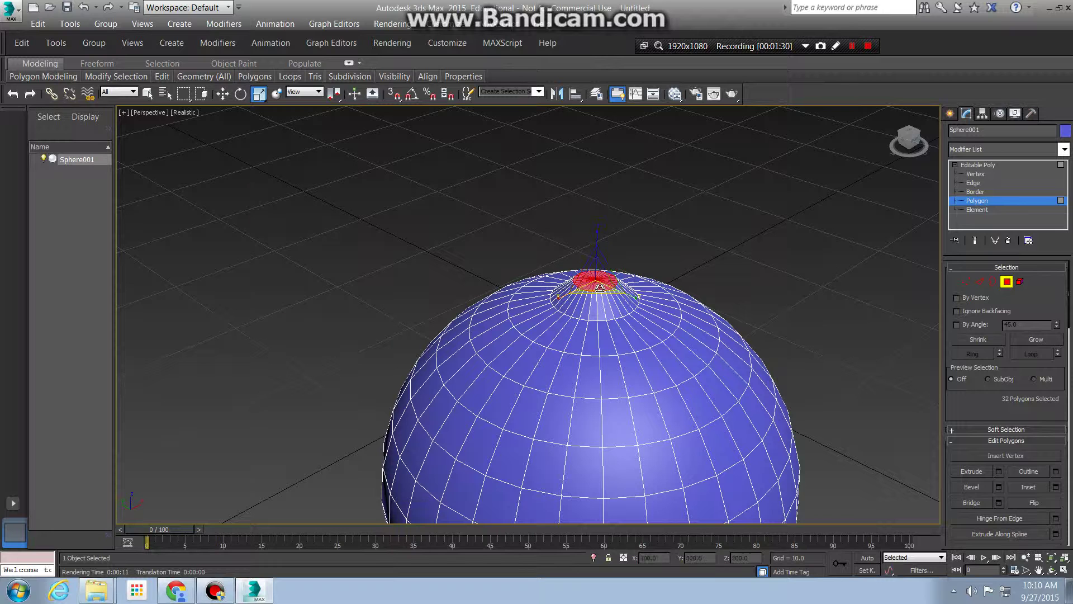
{"action": "left_click_drag", "start_coordinate": [597, 250], "coordinate": [595, 270]}
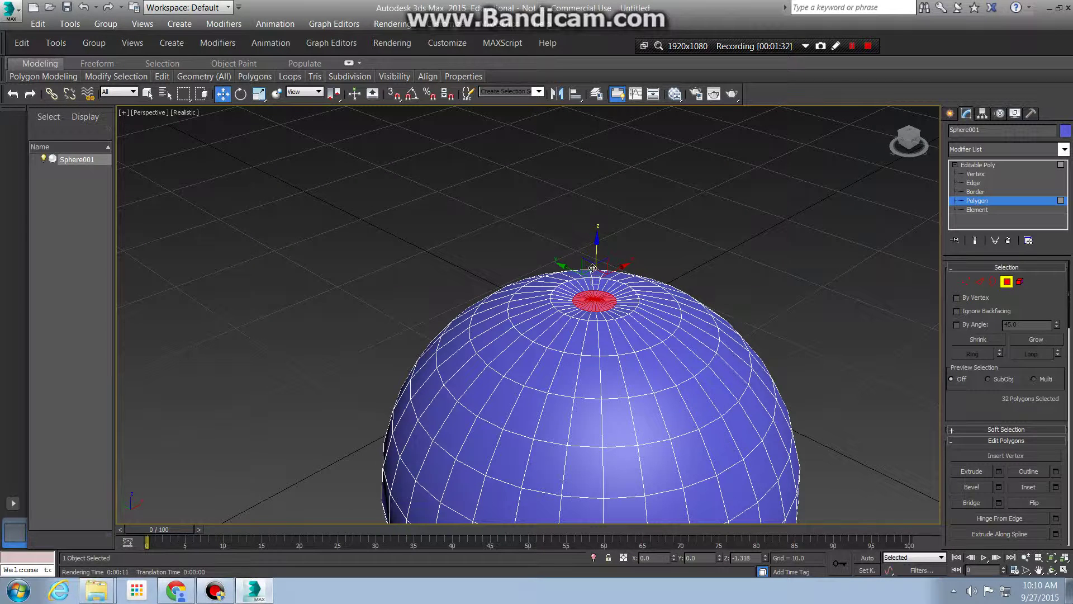
- Extrude the recessed cap polygons upward as a short stem and scale its top face smaller
{"action": "key", "text": "shift+e"}
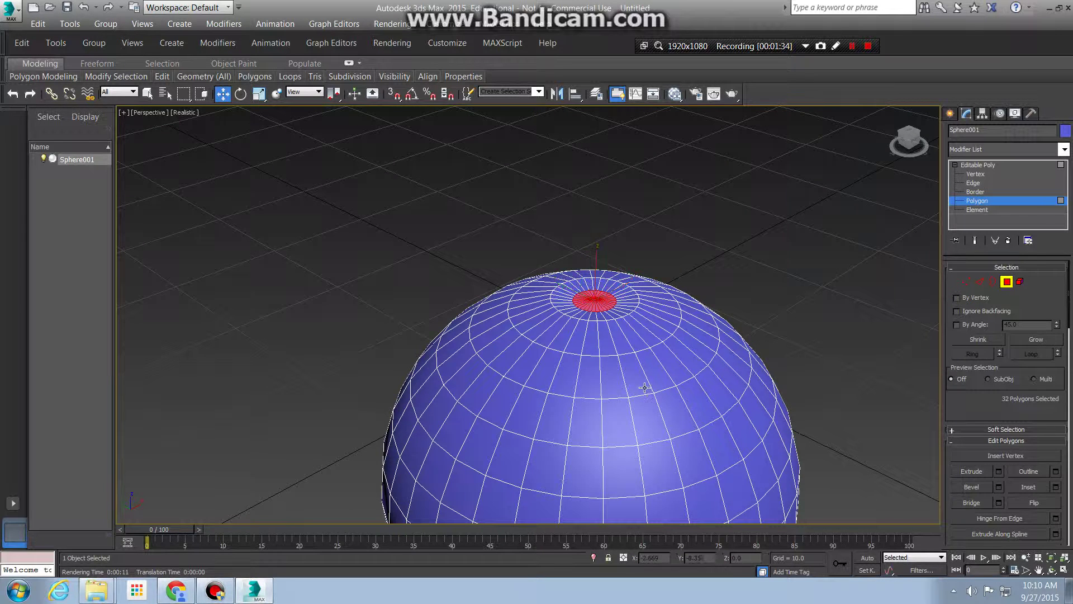
{"action": "left_click_drag", "start_coordinate": [596, 298], "coordinate": [596, 292]}
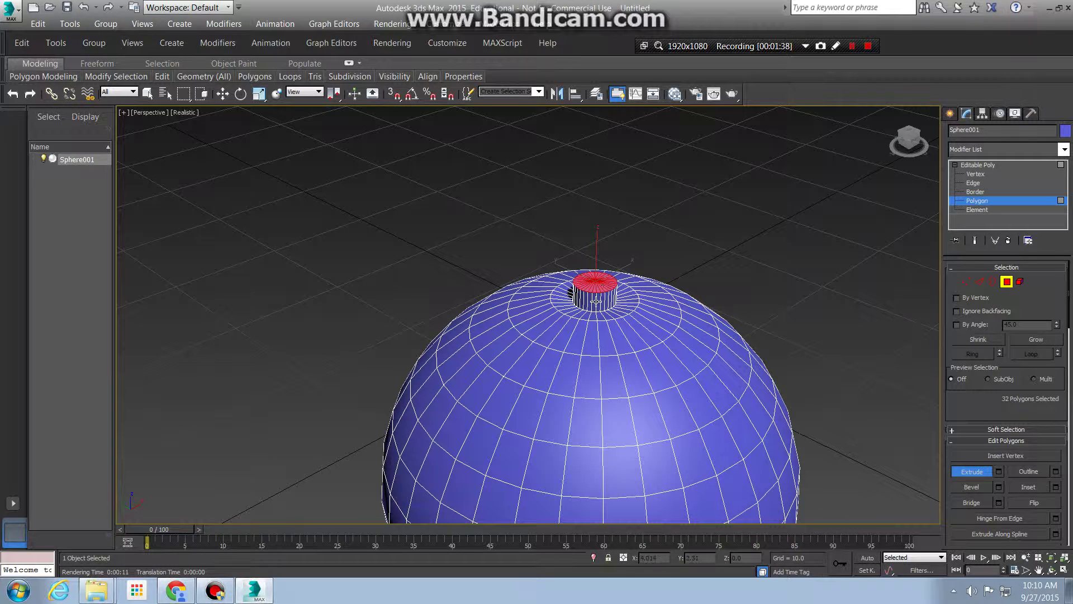
{"action": "key", "text": "r"}
{"action": "left_click_drag", "start_coordinate": [588, 287], "coordinate": [582, 317]}
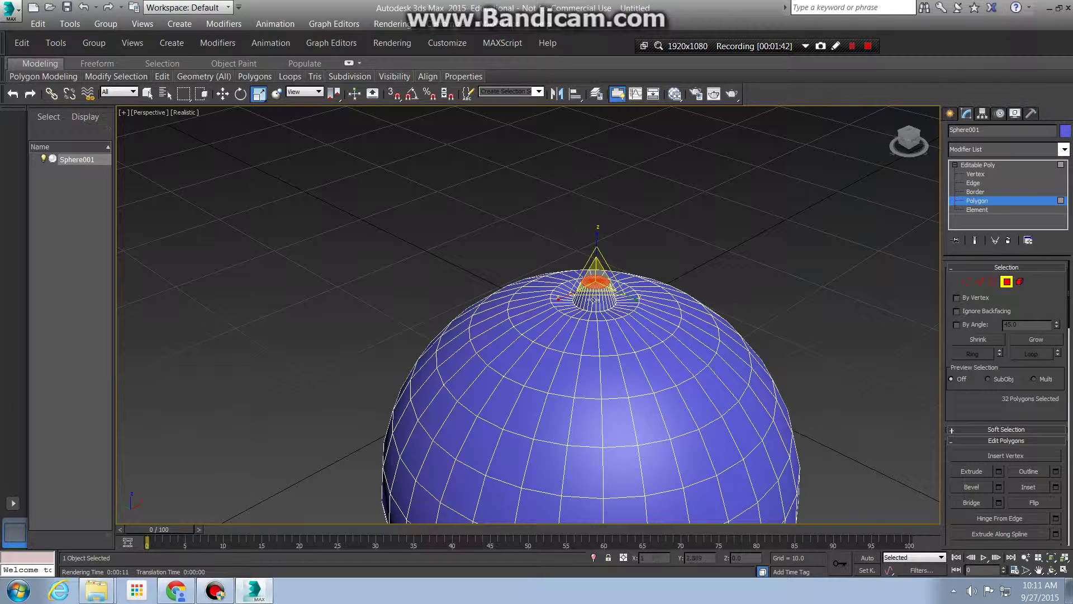
- Rotate the stem's top face so that it tilts to one side
{"action": "middle_click_drag", "start_coordinate": [652, 377], "coordinate": [674, 353], "text": "alt"}
{"action": "key", "text": "w"}
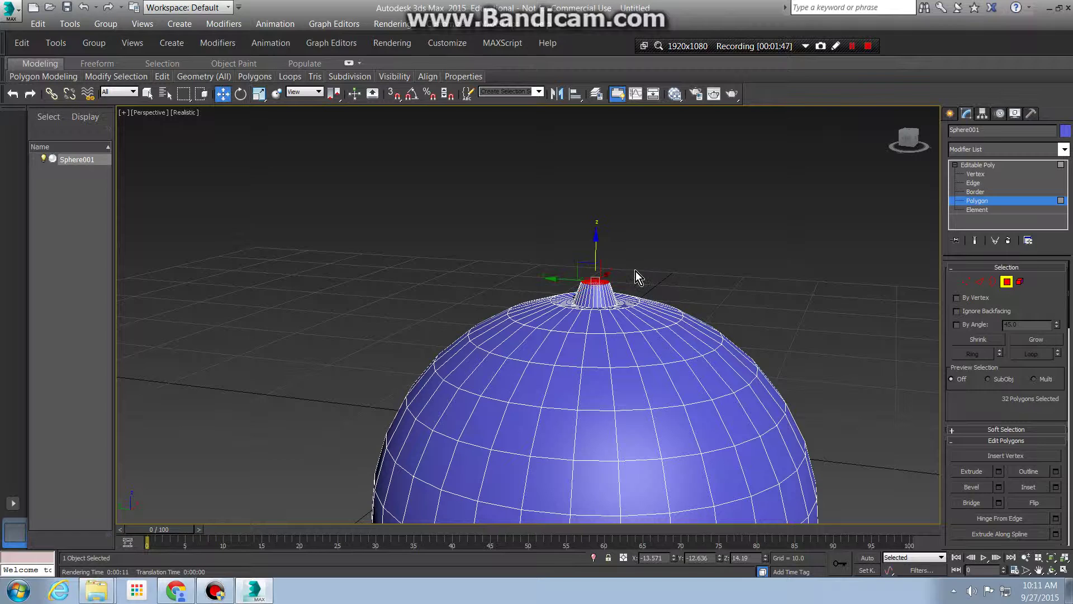
{"action": "key", "text": "e"}
{"action": "left_click_drag", "start_coordinate": [624, 254], "coordinate": [626, 278]}
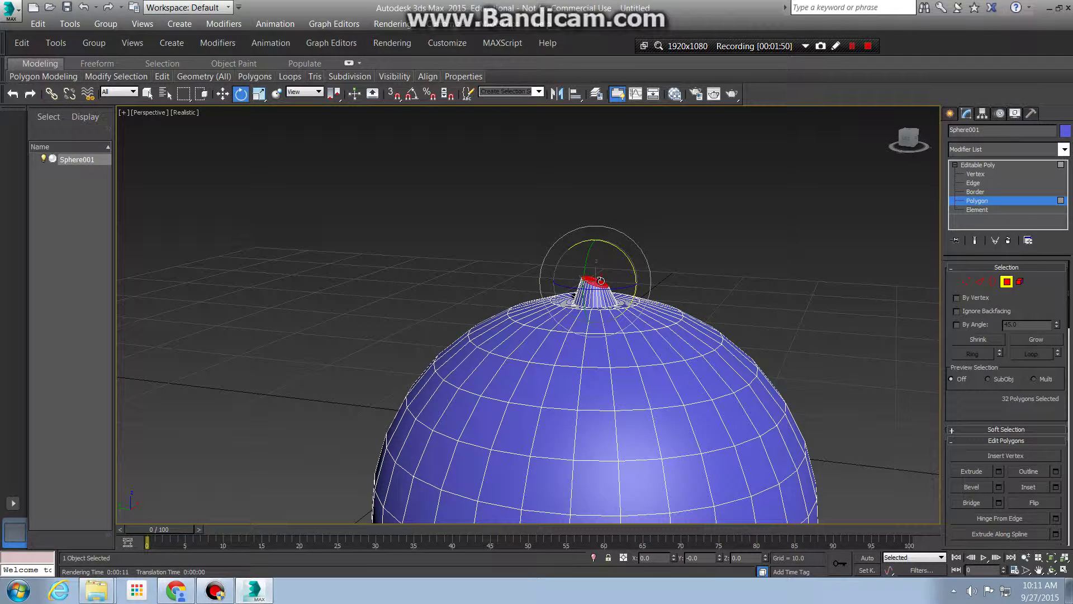
- Extrude the tilted top face into another stem segment and scale its end slightly smaller
{"action": "key", "text": "shift+e"}
{"action": "left_click_drag", "start_coordinate": [596, 282], "coordinate": [607, 284]}
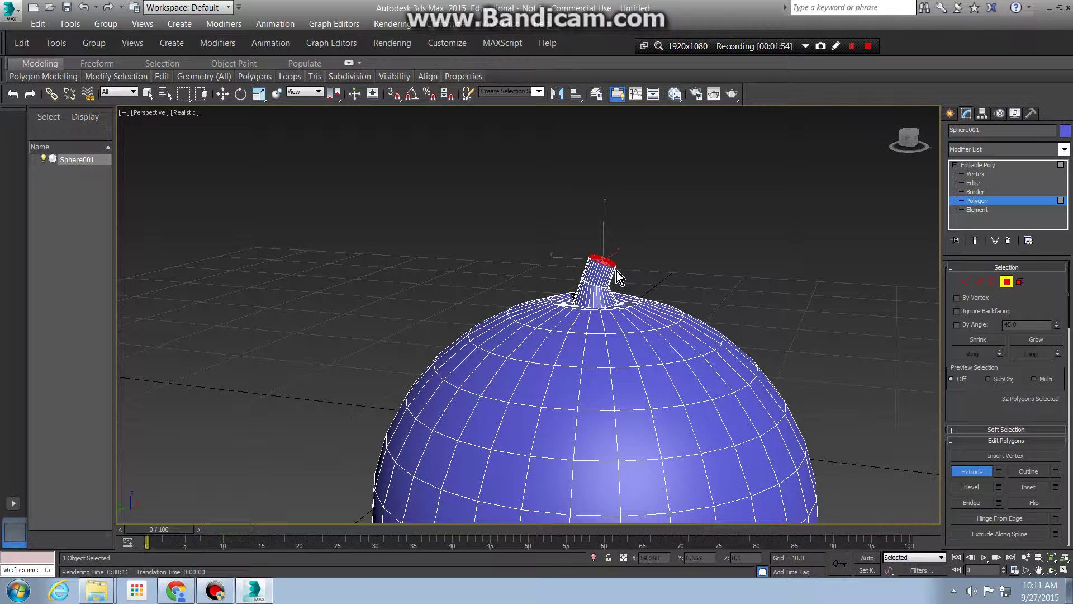
{"action": "key", "text": "r"}
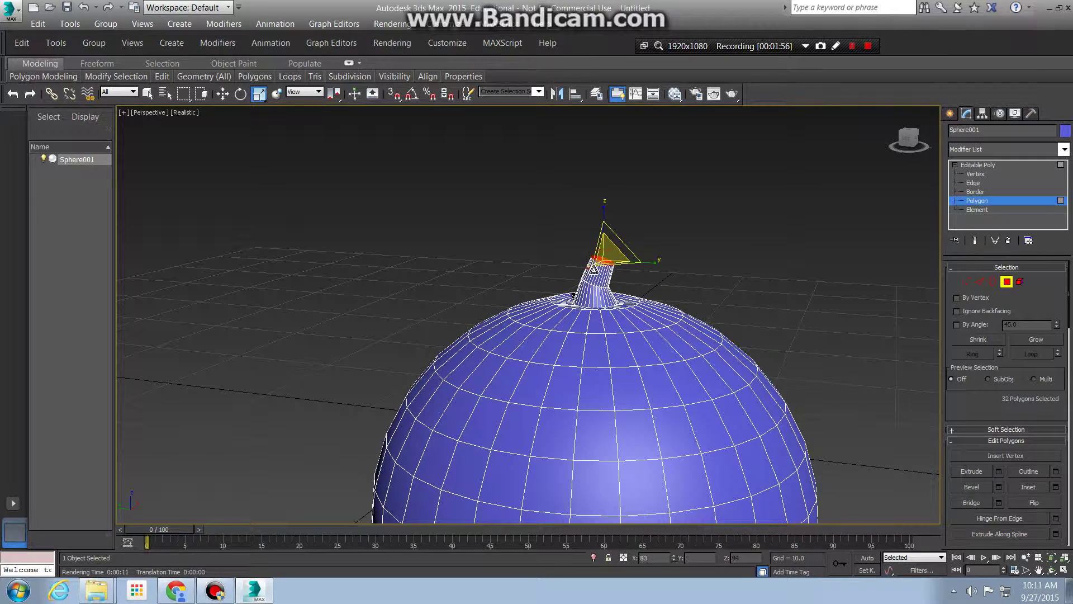
- Rotate the stem's end face about 21 degrees around the vertical axis
{"action": "middle_click_drag", "start_coordinate": [629, 307], "coordinate": [551, 331], "text": "alt"}
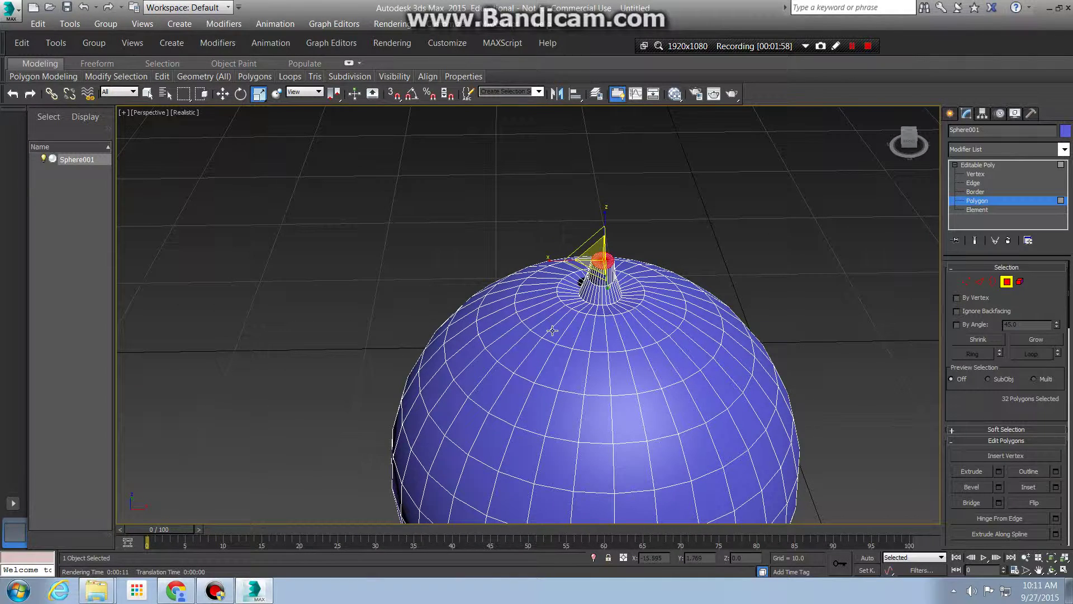
{"action": "key", "text": "w"}
{"action": "key", "text": "e"}
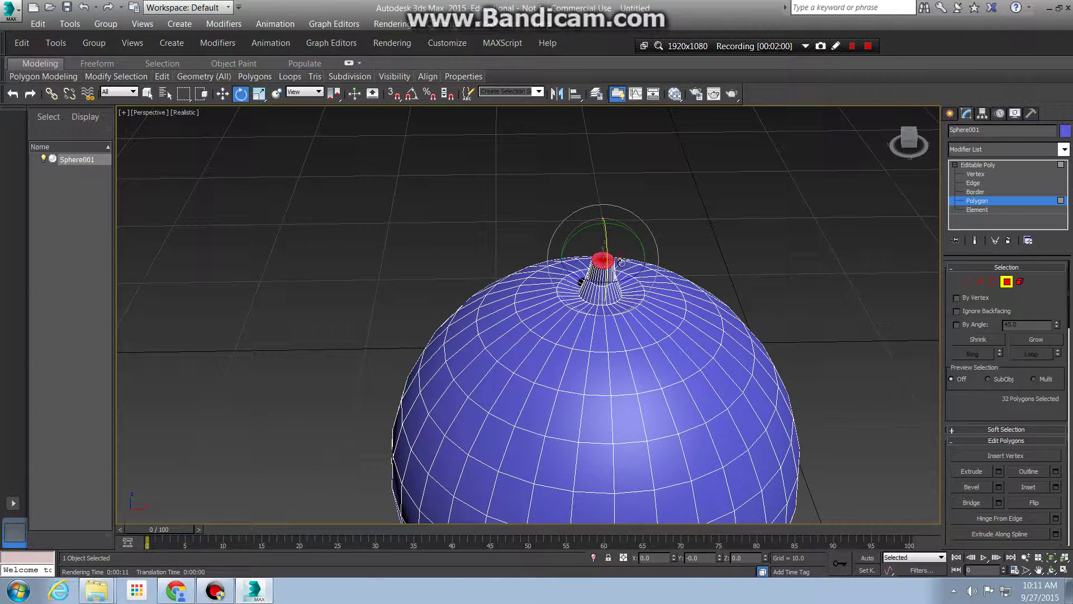
{"action": "mouse_move", "coordinate": [604, 265]}
{"action": "left_mouse_down"}
{"action": "mouse_move", "coordinate": [603, 275]}
{"action": "mouse_move", "coordinate": [585, 259]}
{"action": "mouse_move", "coordinate": [616, 283]}
{"action": "left_mouse_up"}
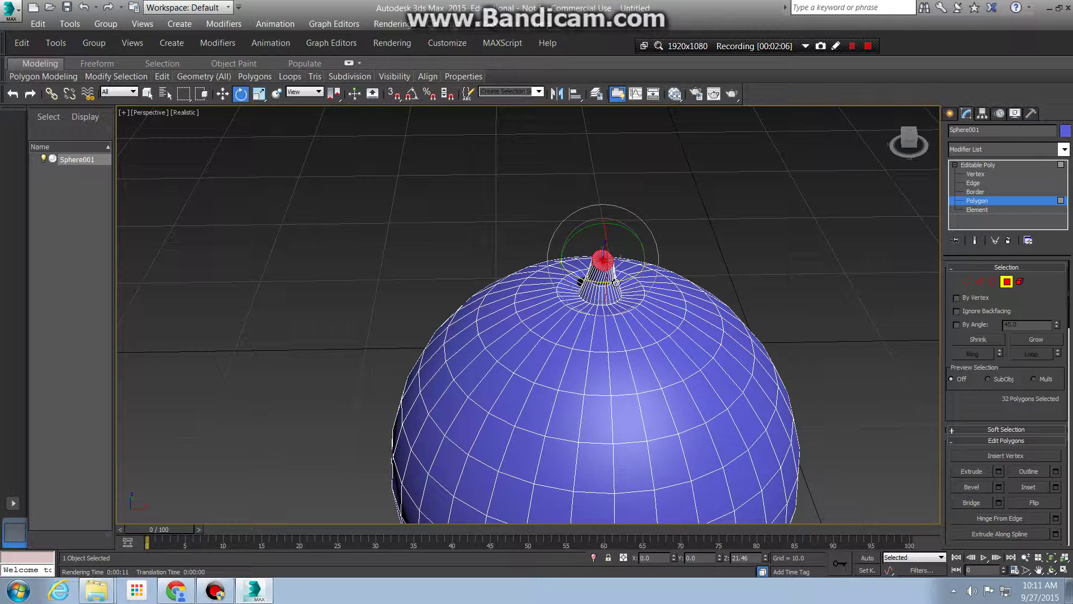
{"action": "mouse_move", "coordinate": [616, 282]}
{"action": "middle_mouse_down", "text": "alt"}
{"action": "mouse_move", "coordinate": [683, 266]}
{"action": "mouse_move", "coordinate": [625, 284]}
{"action": "middle_mouse_up", "text": "alt"}
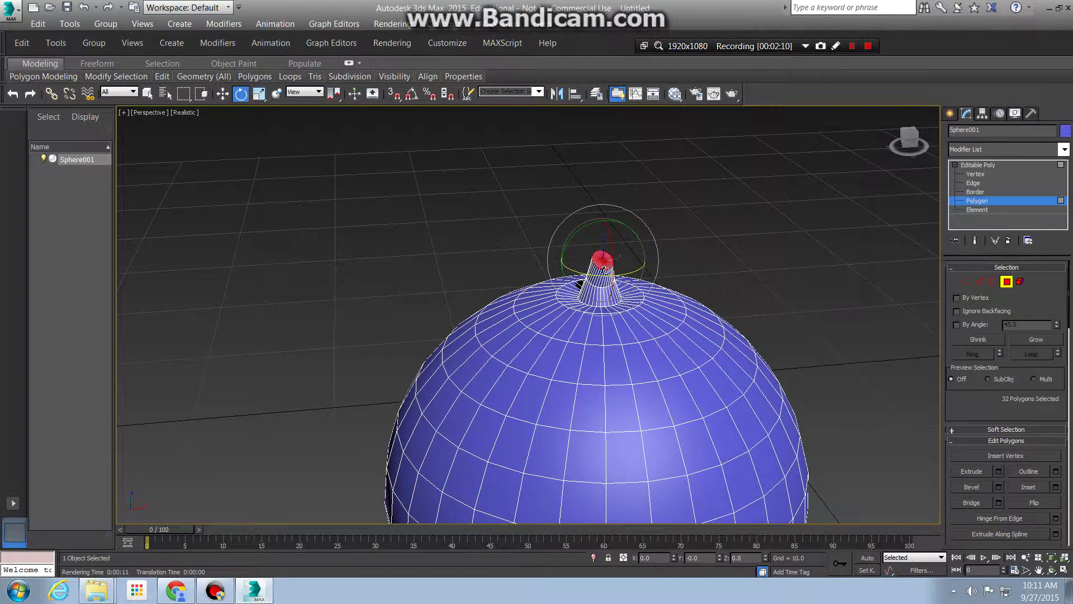
- Extrude the stem's end face into another segment and tilt the new end face further toward the side
{"action": "key", "text": "shift+e"}
{"action": "left_click_drag", "start_coordinate": [608, 259], "coordinate": [612, 244]}
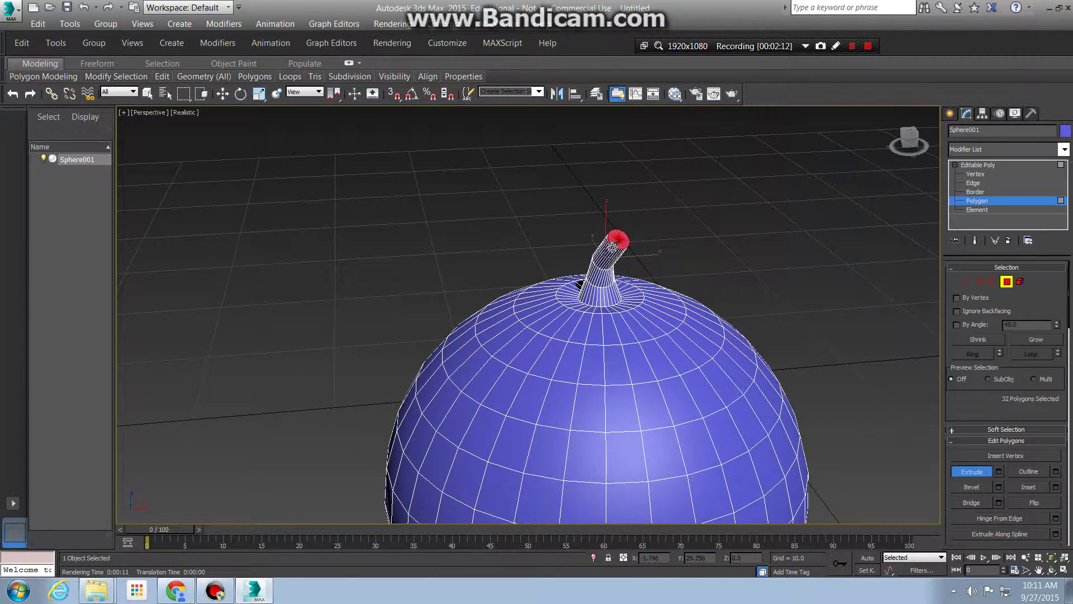
{"action": "middle_click_drag", "start_coordinate": [627, 302], "coordinate": [688, 293], "text": "alt"}
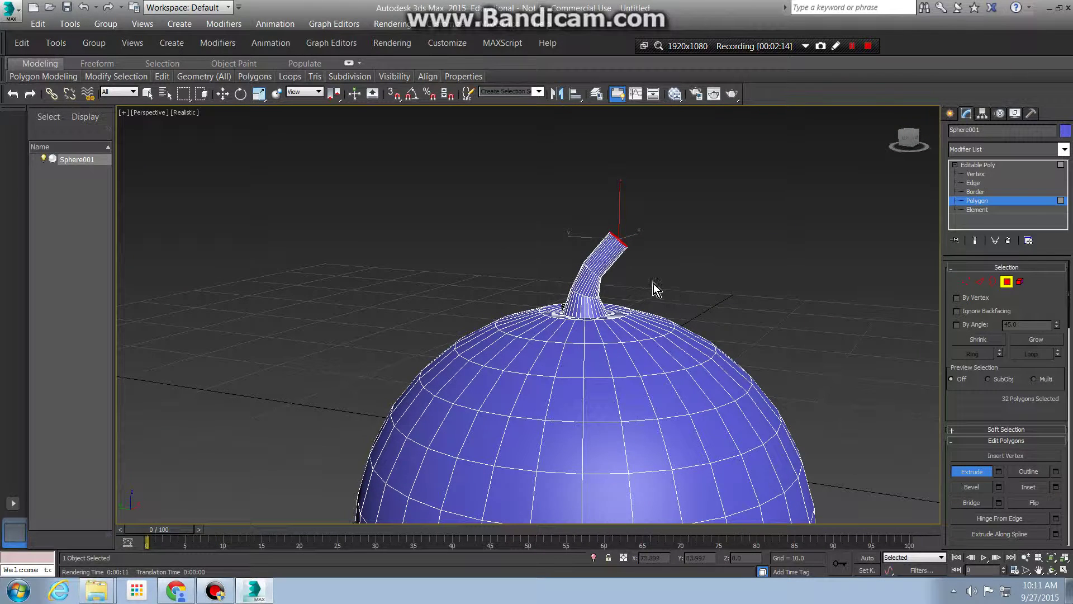
{"action": "key", "text": "r"}
{"action": "key", "text": "e"}
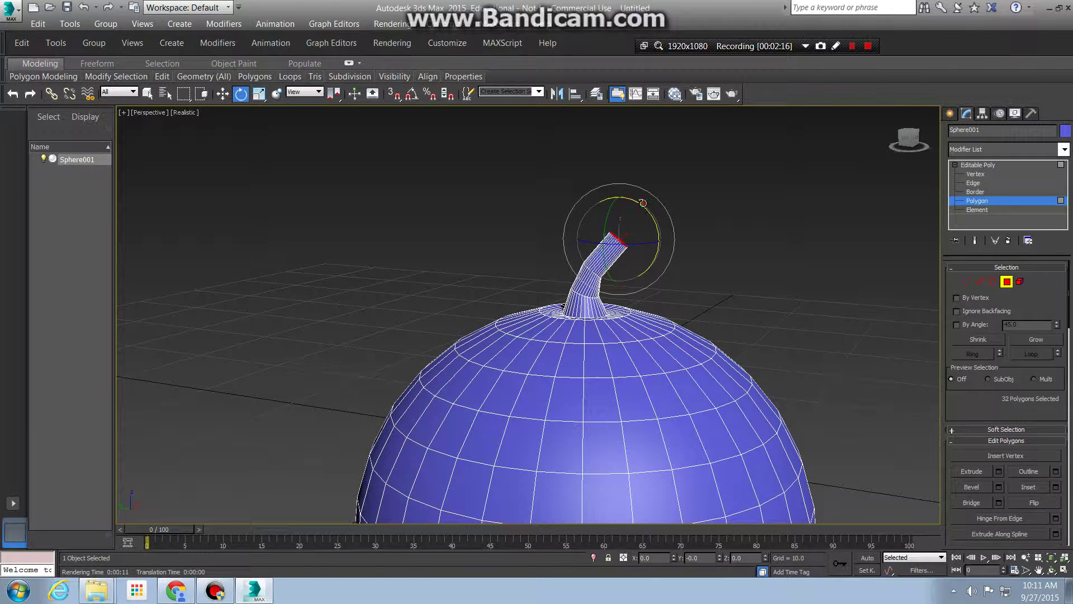
{"action": "left_click_drag", "start_coordinate": [643, 203], "coordinate": [657, 247]}
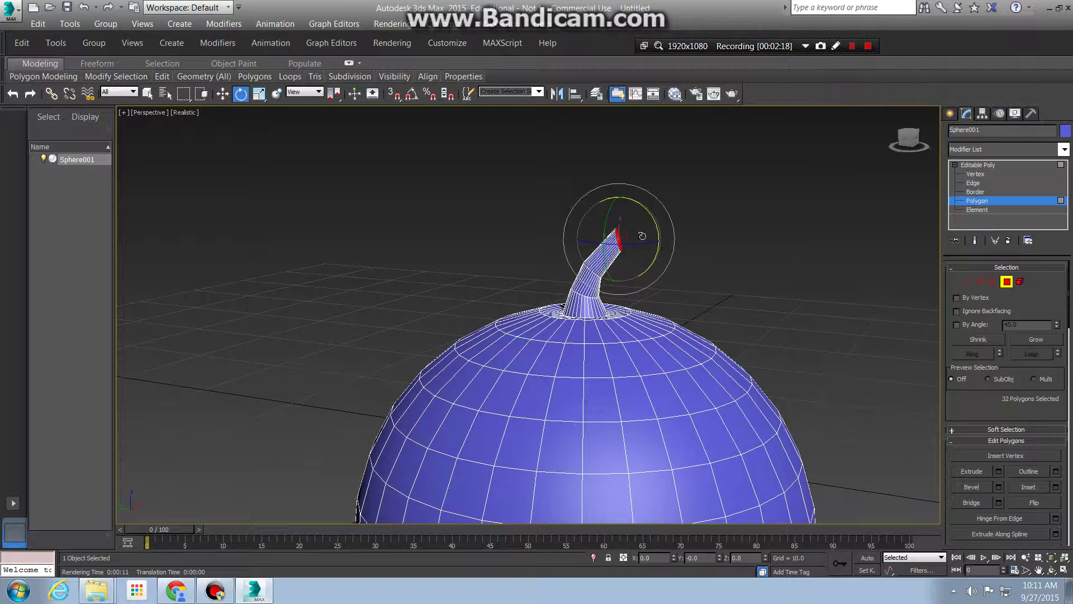
- Lower the stem's end face along Z and shift it slightly along X to sharpen the bend
{"action": "key", "text": "w"}
{"action": "left_click_drag", "start_coordinate": [620, 203], "coordinate": [621, 218]}
{"action": "middle_click_drag", "start_coordinate": [673, 314], "coordinate": [682, 259], "text": "alt"}
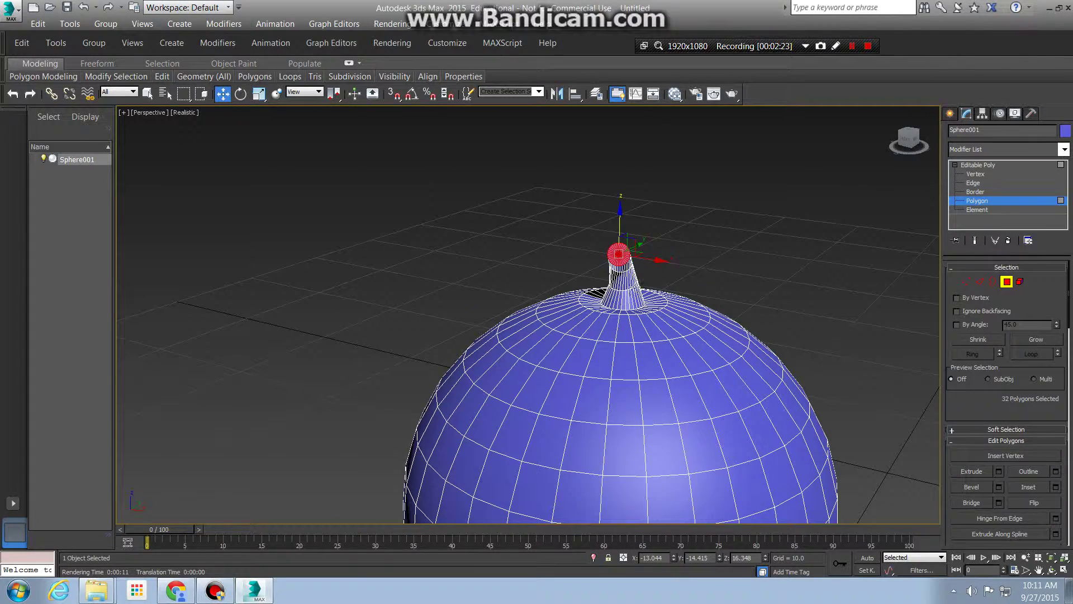
{"action": "left_click_drag", "start_coordinate": [658, 261], "coordinate": [662, 261]}
- Rotate the stem's end face slightly to align it with the direction of the bend
{"action": "middle_click_drag", "start_coordinate": [608, 351], "coordinate": [566, 321], "text": "alt"}
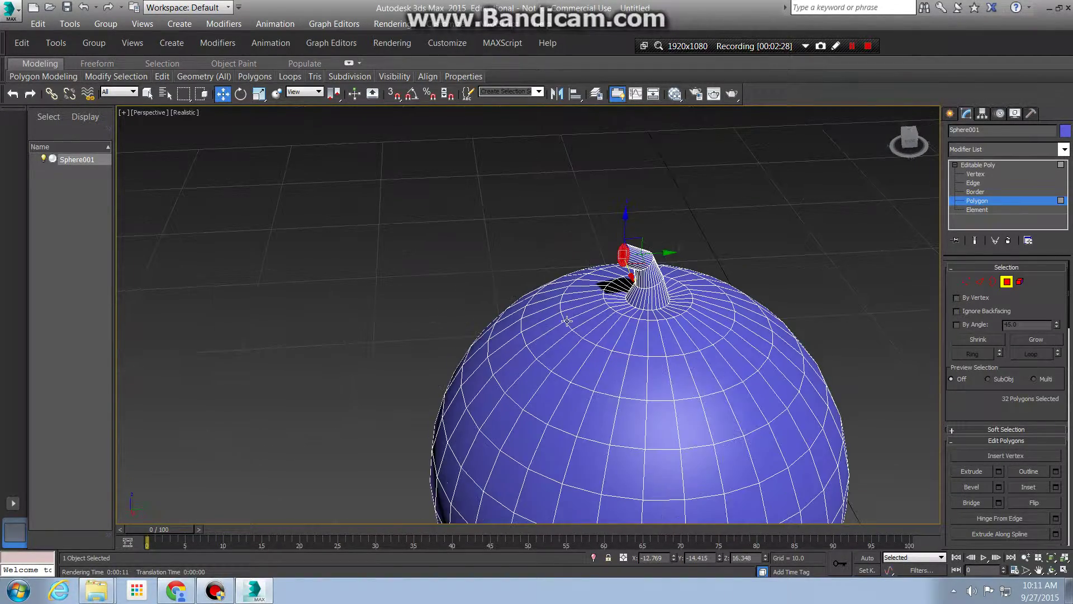
{"action": "key", "text": "e"}
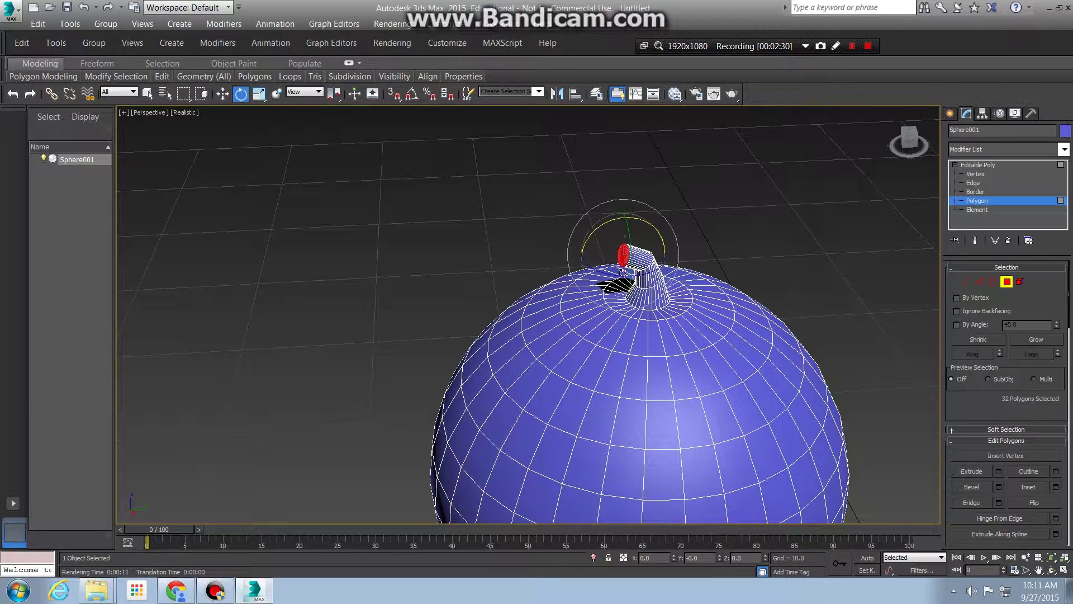
{"action": "left_click_drag", "start_coordinate": [641, 280], "coordinate": [640, 284]}
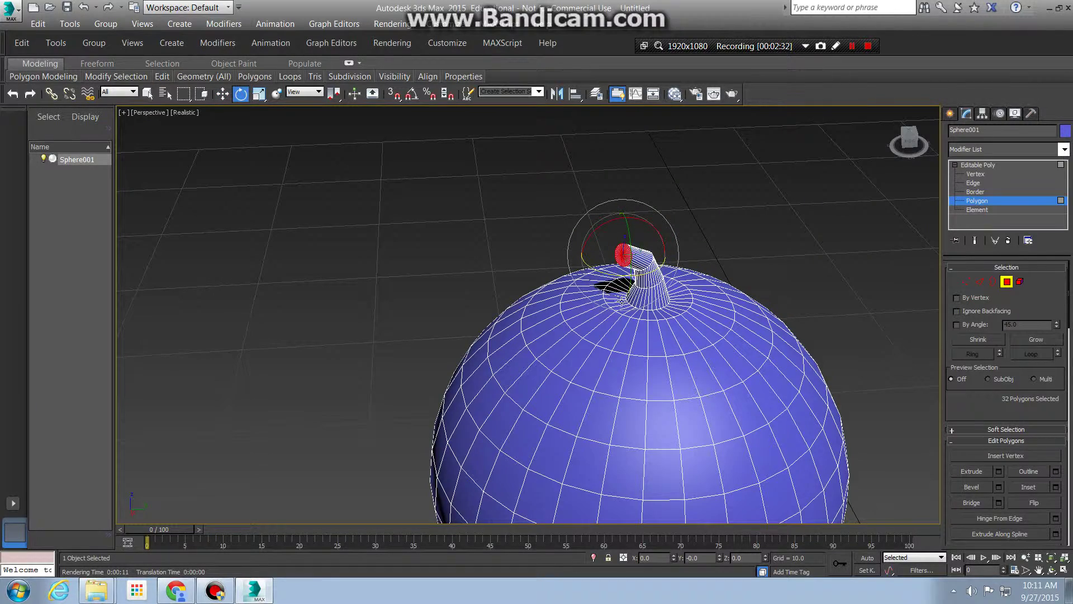
{"action": "middle_click_drag", "start_coordinate": [632, 294], "coordinate": [745, 289], "text": "alt"}
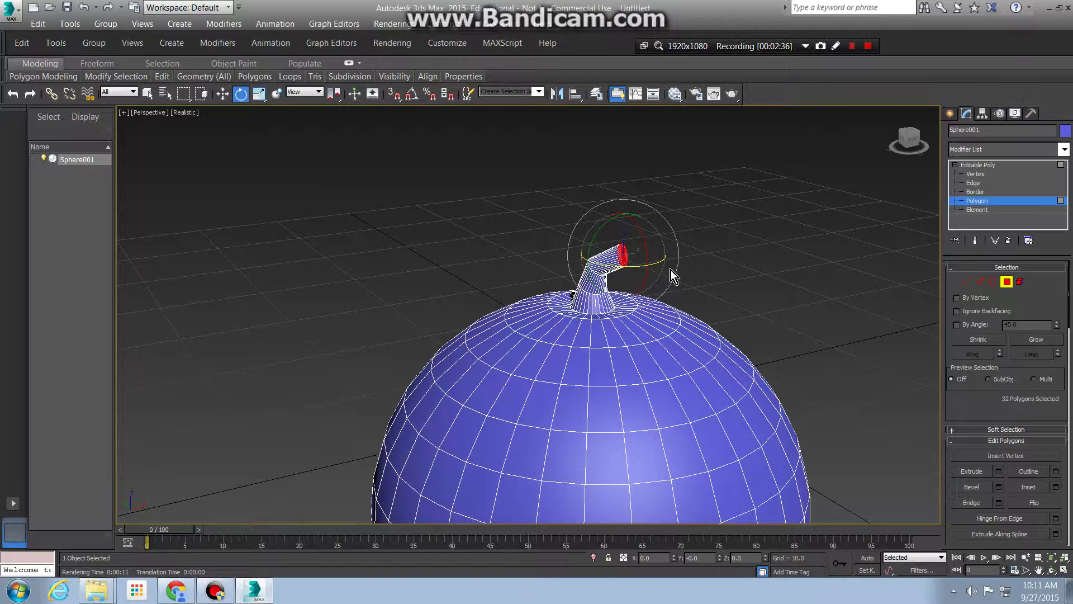
- Extrude the stem's end face into one more segment and scale its tip uniformly to about 74%
{"action": "key", "text": "r"}
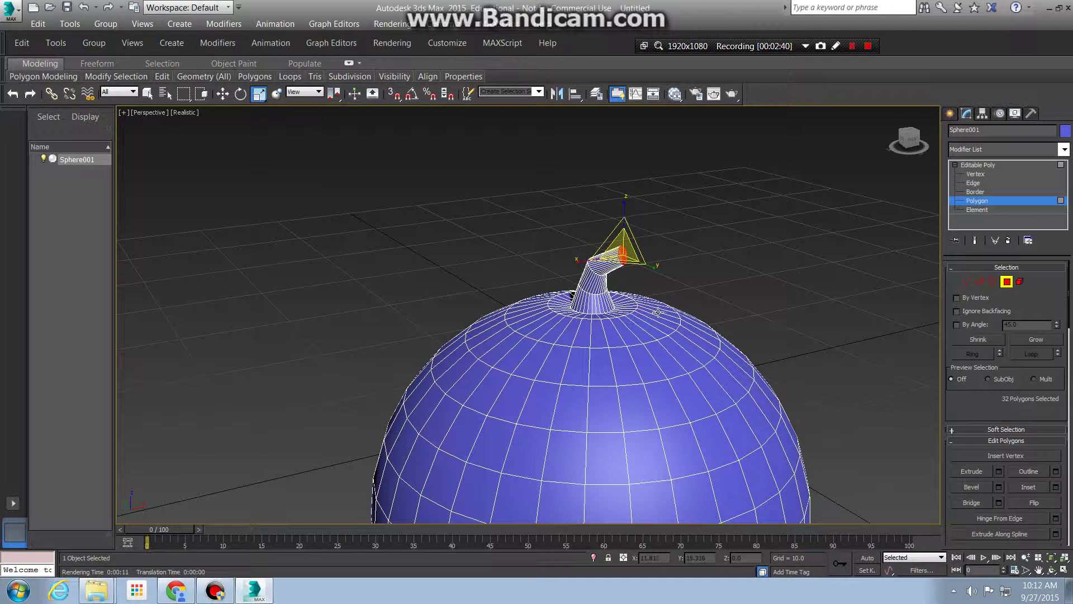
{"action": "key", "text": "shift+e"}
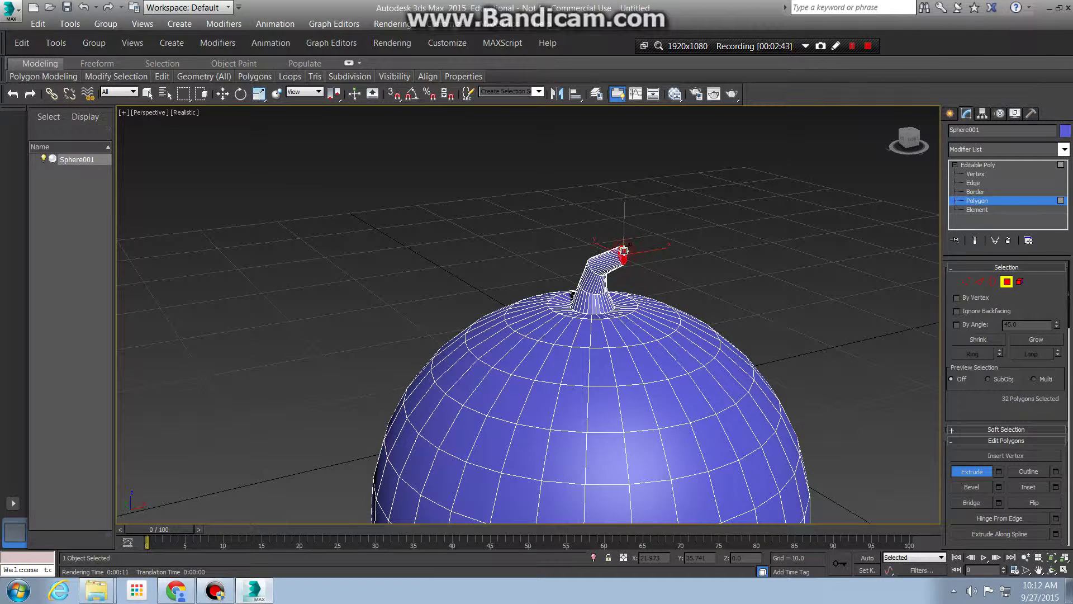
{"action": "left_click_drag", "start_coordinate": [624, 251], "coordinate": [665, 308]}
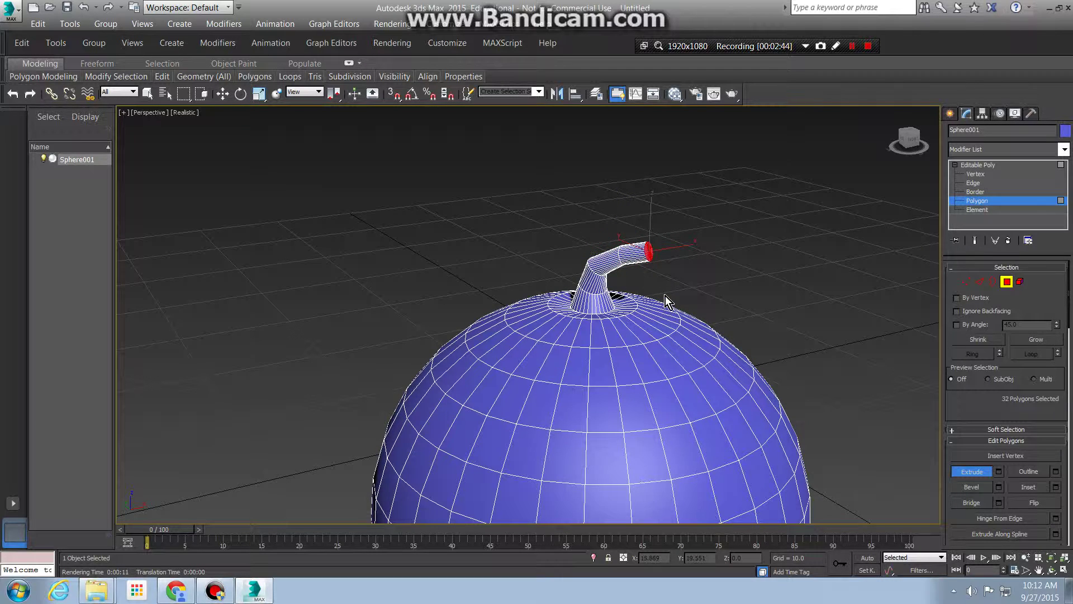
{"action": "key", "text": "r"}
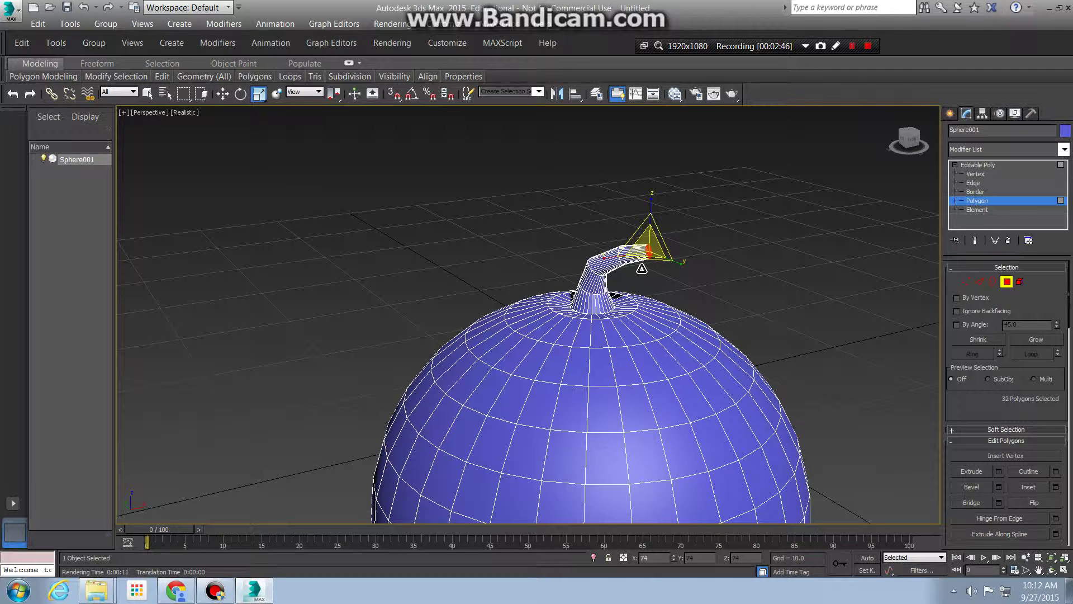
- Lower the stem tip's end face along Z, rotate it to face slightly downward, and clear the selection
{"action": "key", "text": "w"}
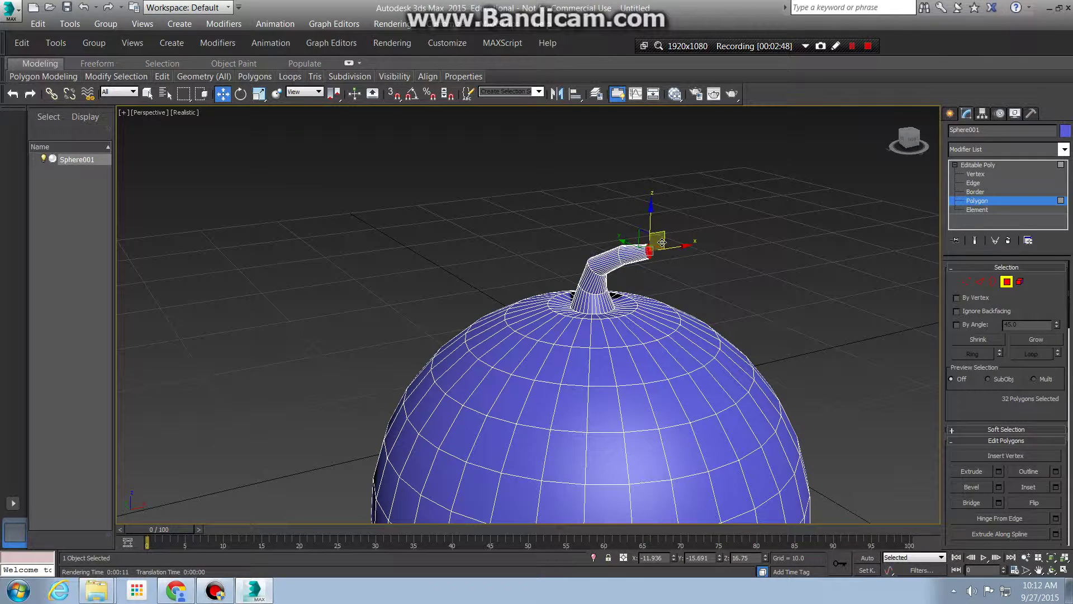
{"action": "left_click_drag", "start_coordinate": [649, 222], "coordinate": [649, 225]}
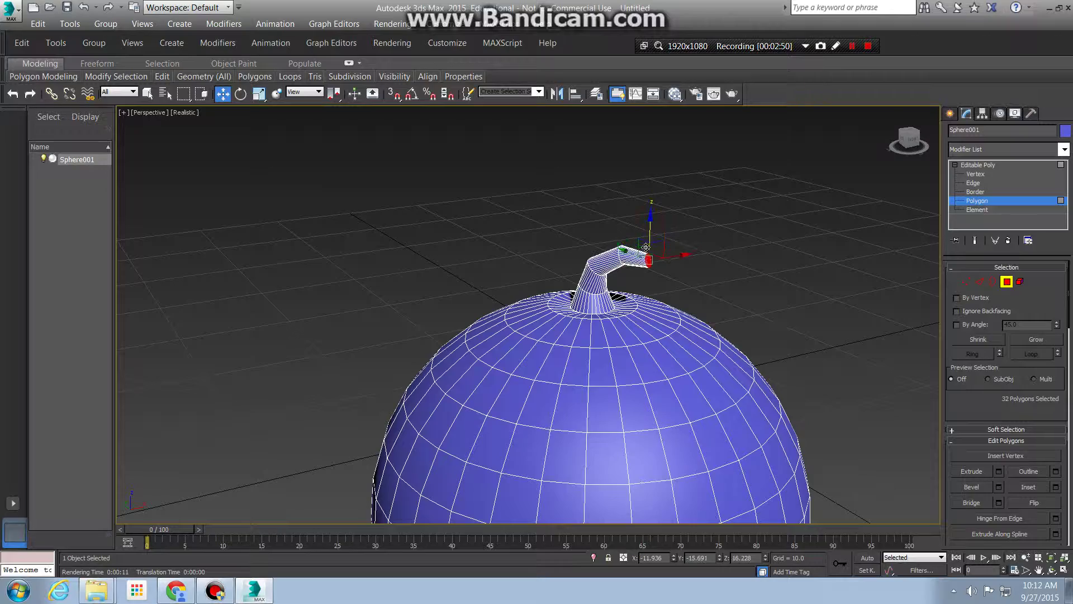
{"action": "middle_click_drag", "start_coordinate": [649, 225], "coordinate": [501, 316], "text": "alt"}
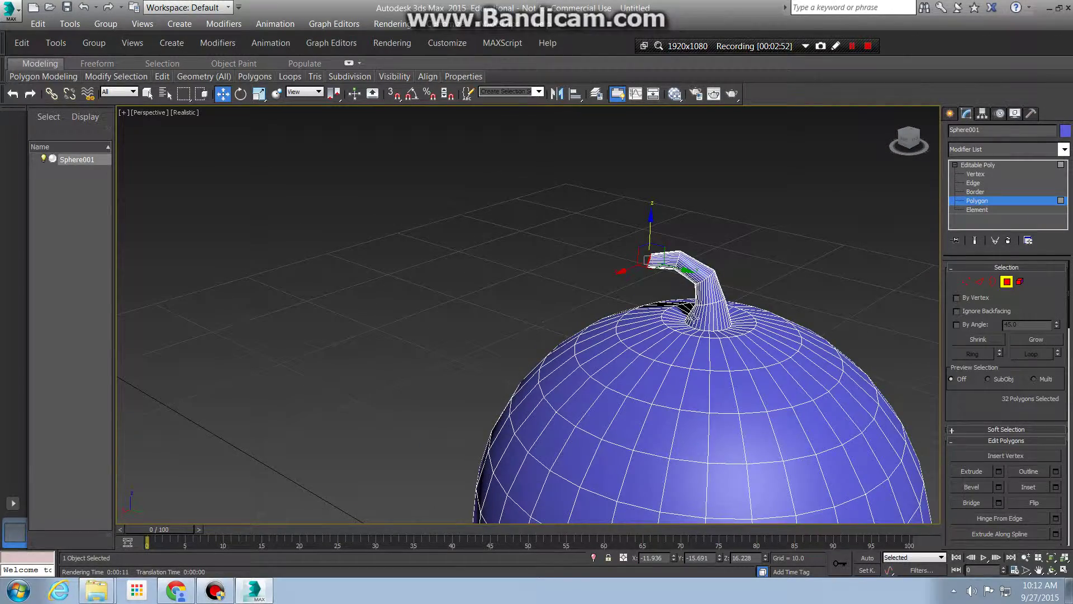
{"action": "scroll", "coordinate": [693, 316], "scroll_direction": "up", "scroll_amount": 5}
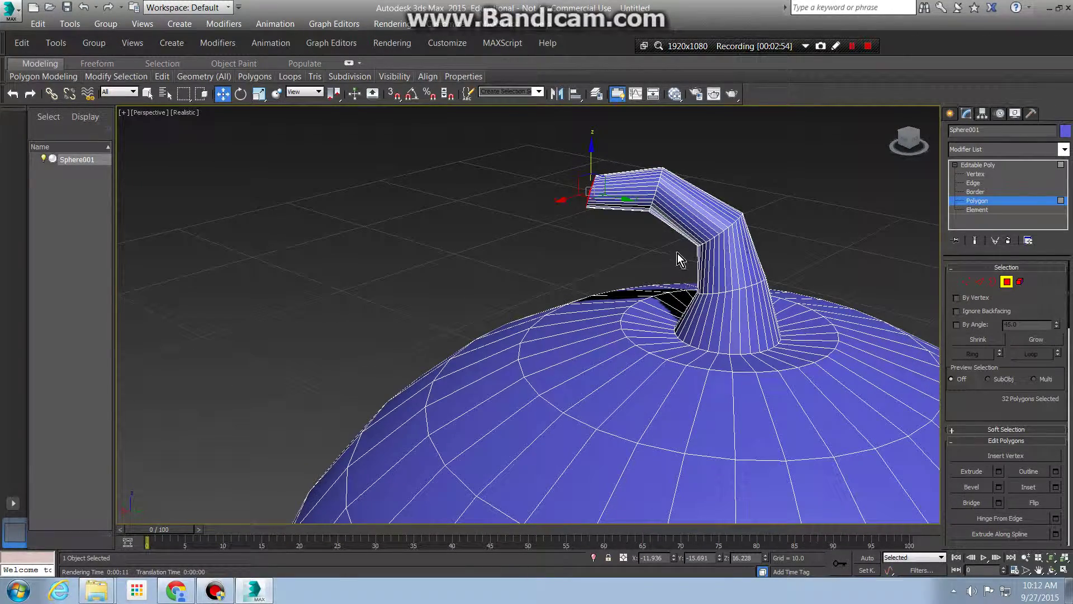
{"action": "key", "text": "e"}
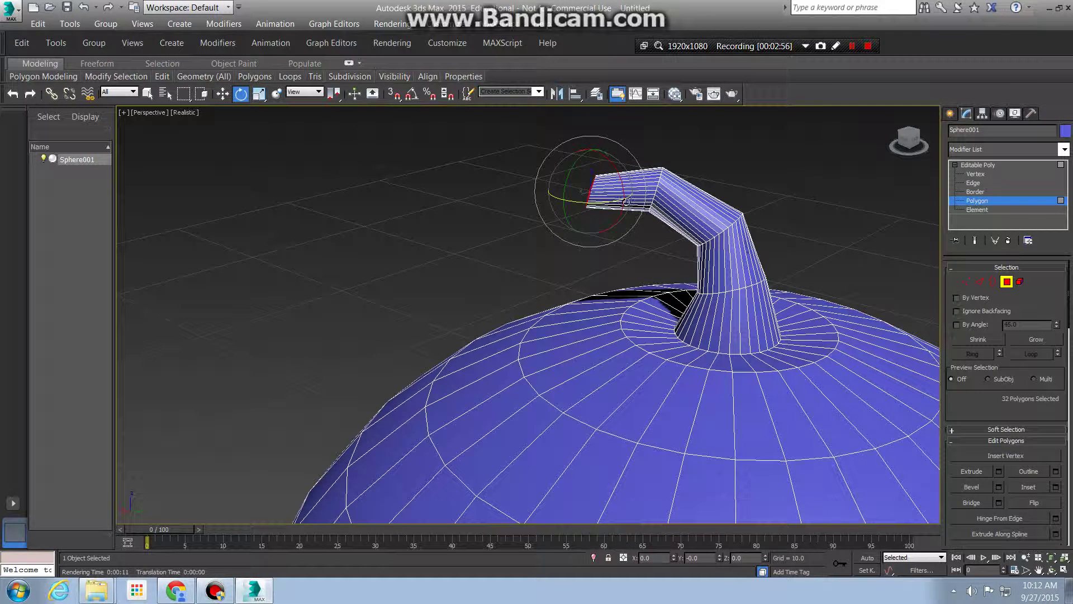
{"action": "mouse_move", "coordinate": [571, 152]}
{"action": "left_mouse_down"}
{"action": "mouse_move", "coordinate": [550, 157]}
{"action": "mouse_move", "coordinate": [613, 161]}
{"action": "mouse_move", "coordinate": [591, 159]}
{"action": "left_mouse_up"}
{"action": "key", "text": "w"}
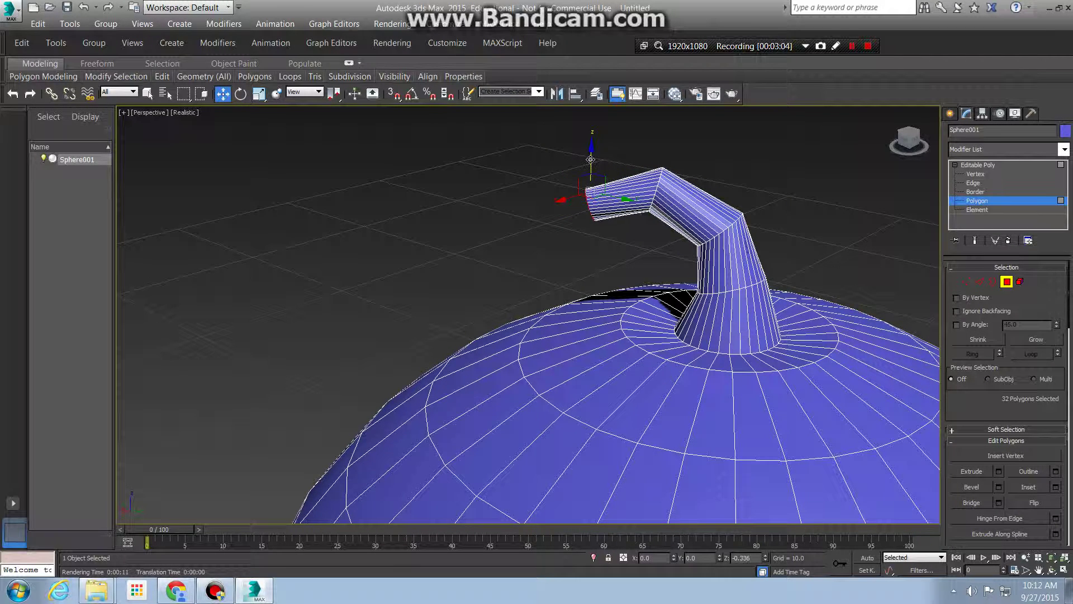
{"action": "left_click", "coordinate": [620, 260]}
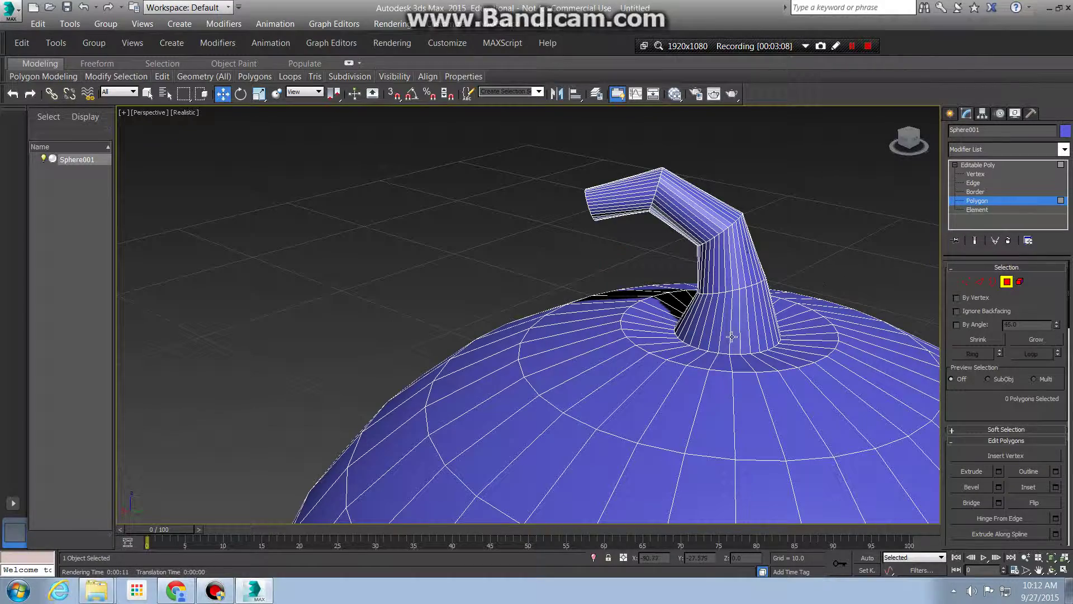
- Select all vertices of the stem tip's end cap at vertex level and frame them in the viewport
{"action": "middle_click_drag", "start_coordinate": [731, 335], "coordinate": [773, 319], "text": "alt"}
{"action": "middle_click_drag", "start_coordinate": [706, 265], "coordinate": [642, 260], "text": "alt"}
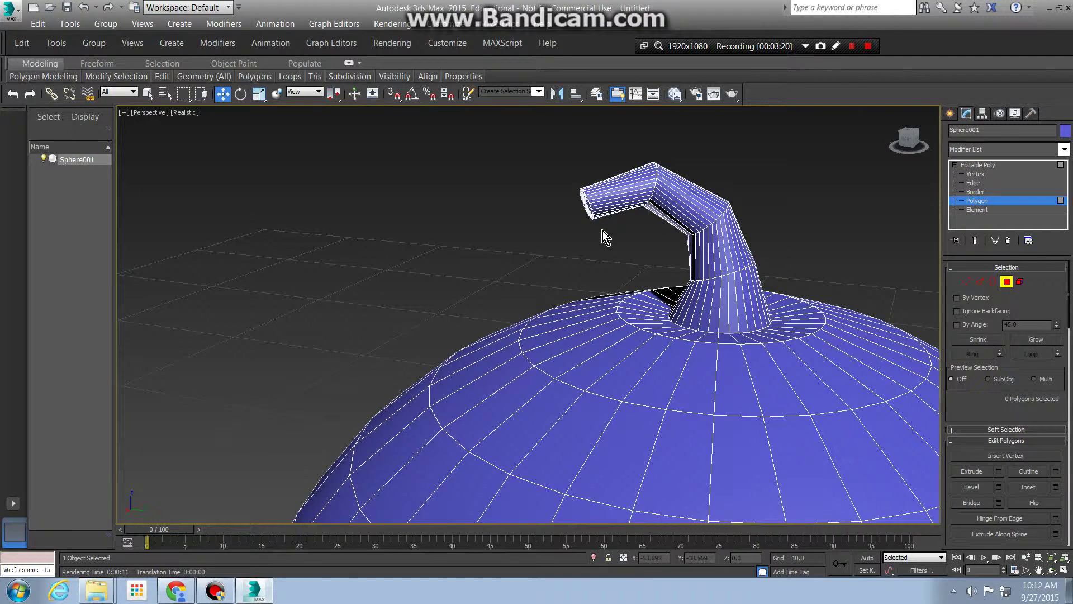
{"action": "mouse_move", "coordinate": [603, 235]}
{"action": "middle_mouse_down", "text": "alt"}
{"action": "mouse_move", "coordinate": [620, 241]}
{"action": "mouse_move", "coordinate": [618, 233]}
{"action": "middle_mouse_up", "text": "alt"}
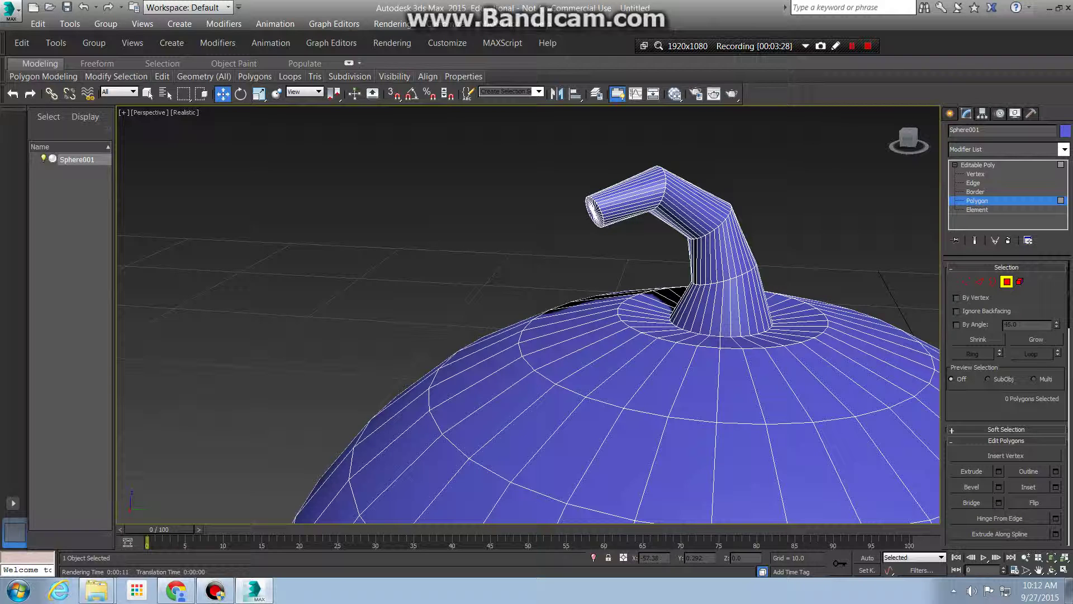
{"action": "left_click", "coordinate": [980, 175]}
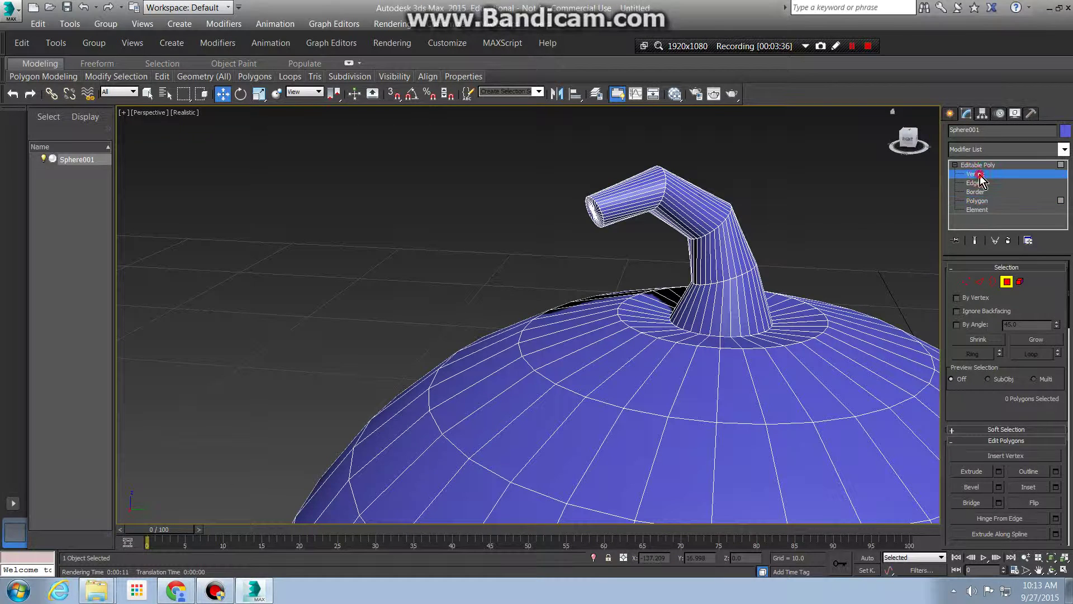
{"action": "left_click_drag", "start_coordinate": [568, 190], "coordinate": [614, 250]}
{"action": "mouse_move", "coordinate": [625, 233]}
{"action": "middle_mouse_down"}
{"action": "mouse_move", "coordinate": [651, 261]}
{"action": "mouse_move", "coordinate": [635, 250]}
{"action": "middle_mouse_up"}
{"action": "key", "text": "z"}
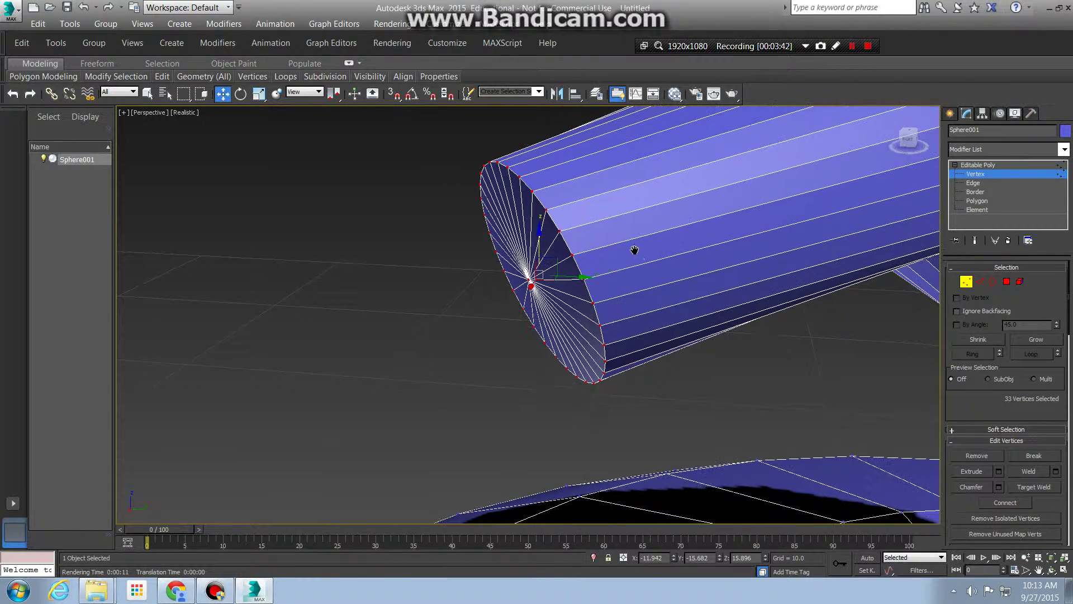
- Change the object's display color to orange-brown from the basic colors
{"action": "left_click", "coordinate": [1065, 130]}
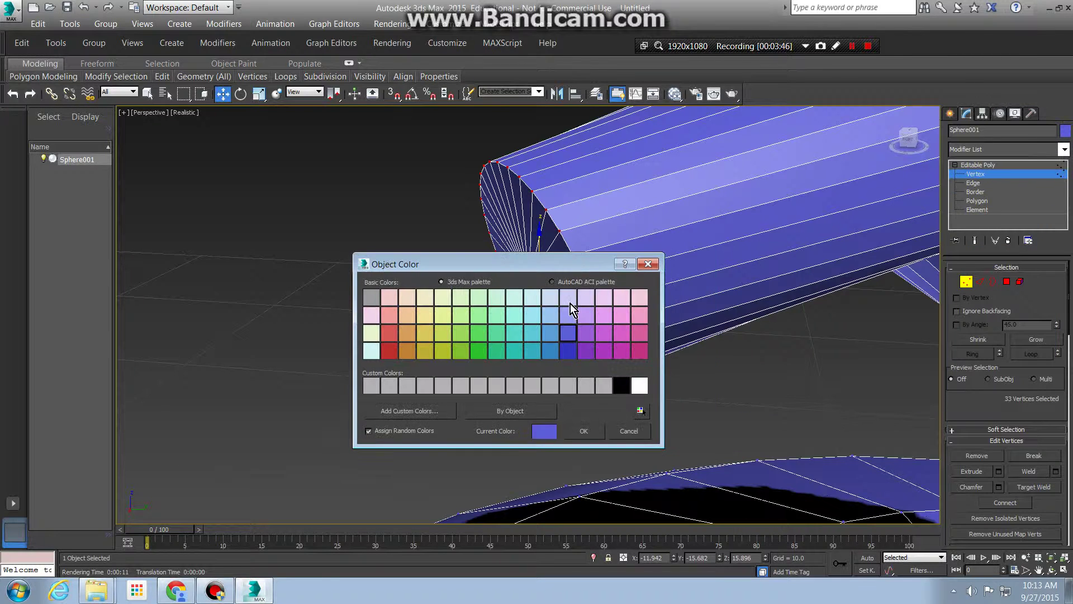
{"action": "left_click", "coordinate": [414, 351]}
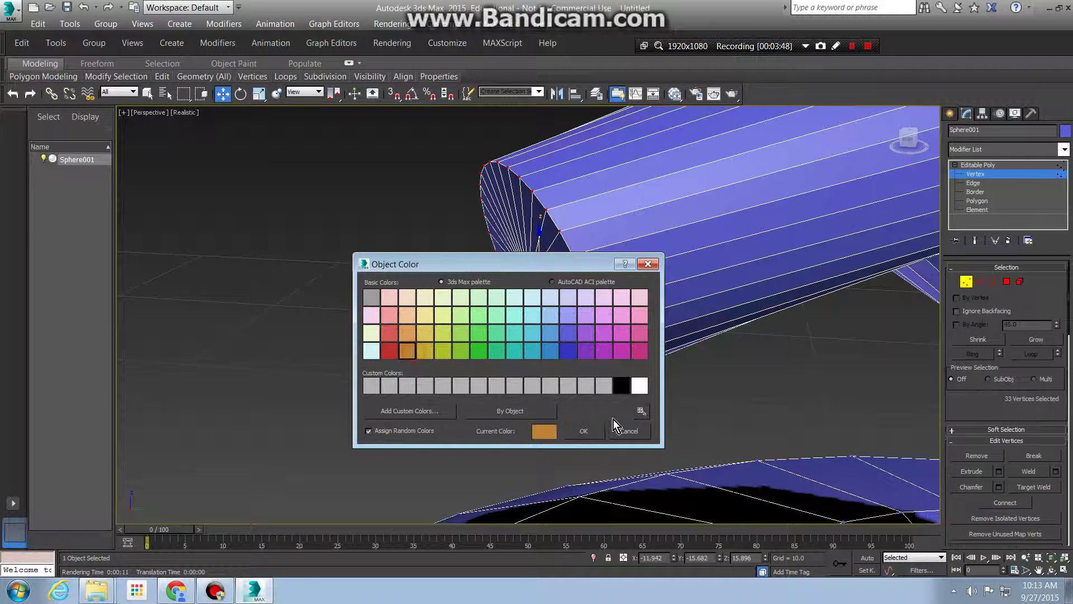
{"action": "left_click", "coordinate": [585, 429]}
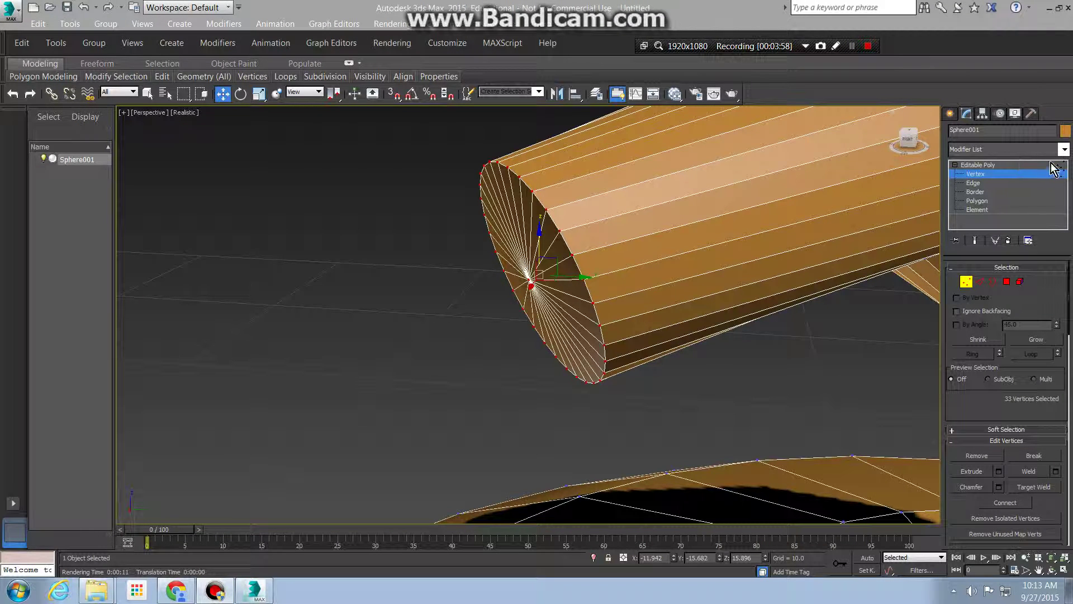
- Apply a Noise modifier to the selected end-cap vertices with strength X 2.73 and Y 2.98
{"action": "left_click", "coordinate": [1064, 149]}
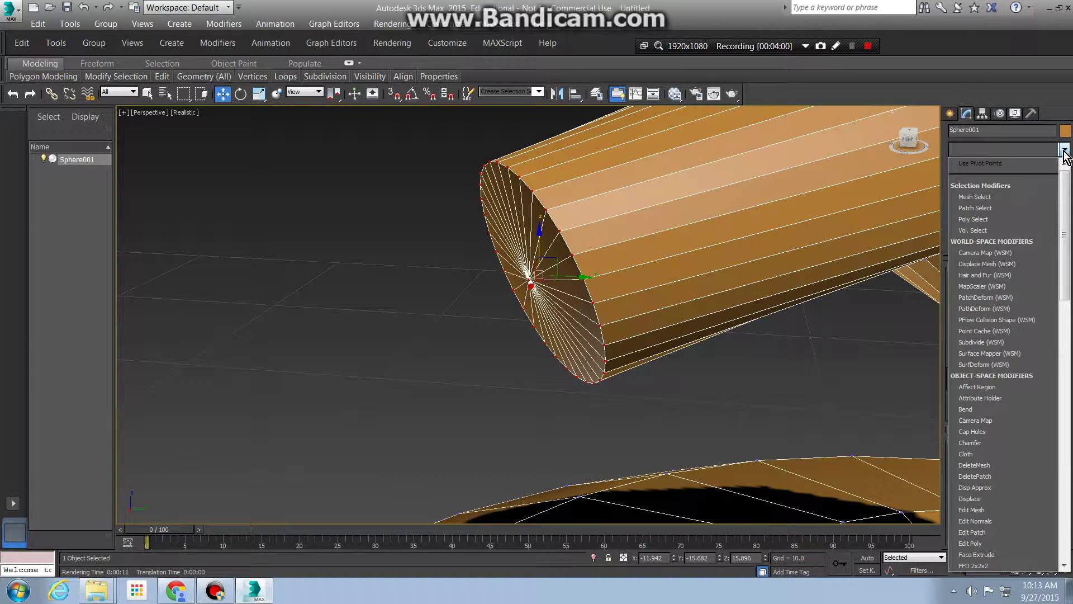
{"action": "key", "text": "n"}
{"action": "key", "text": "Return"}
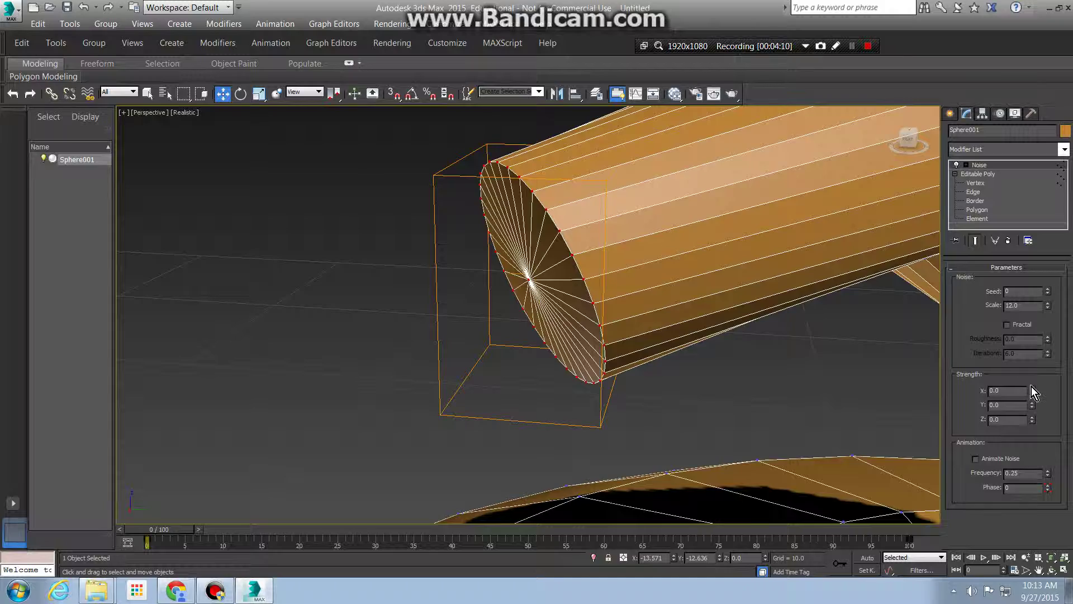
{"action": "left_click_drag", "start_coordinate": [1032, 392], "coordinate": [1053, 241]}
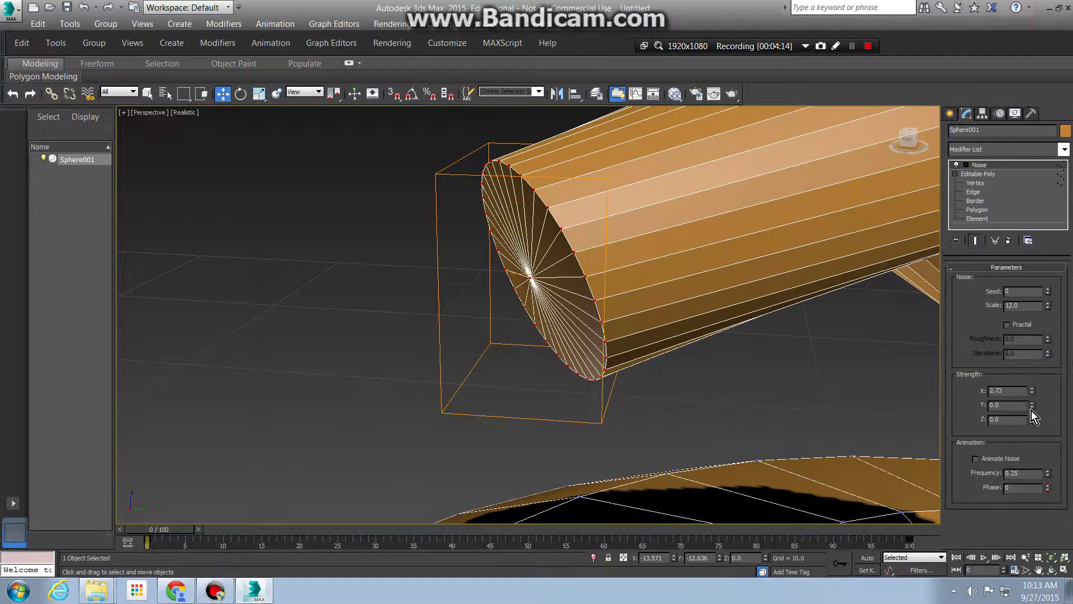
{"action": "left_click_drag", "start_coordinate": [1031, 404], "coordinate": [1068, 200]}
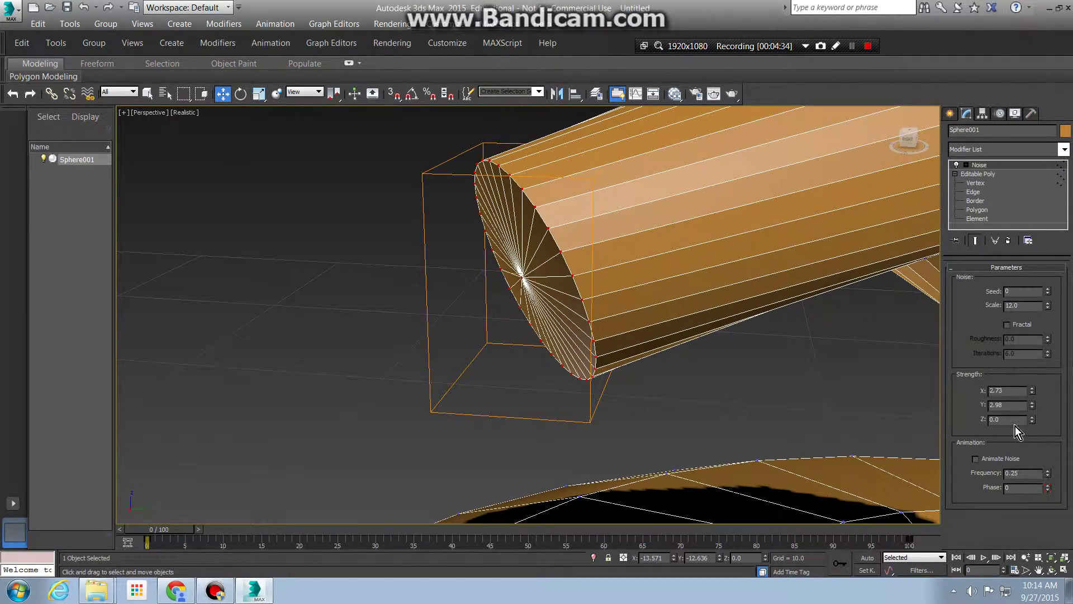
- Set the Noise modifier's Z strength to 2.92 and reduce its scale to 1.044
{"action": "left_click_drag", "start_coordinate": [1032, 420], "coordinate": [1045, 259]}
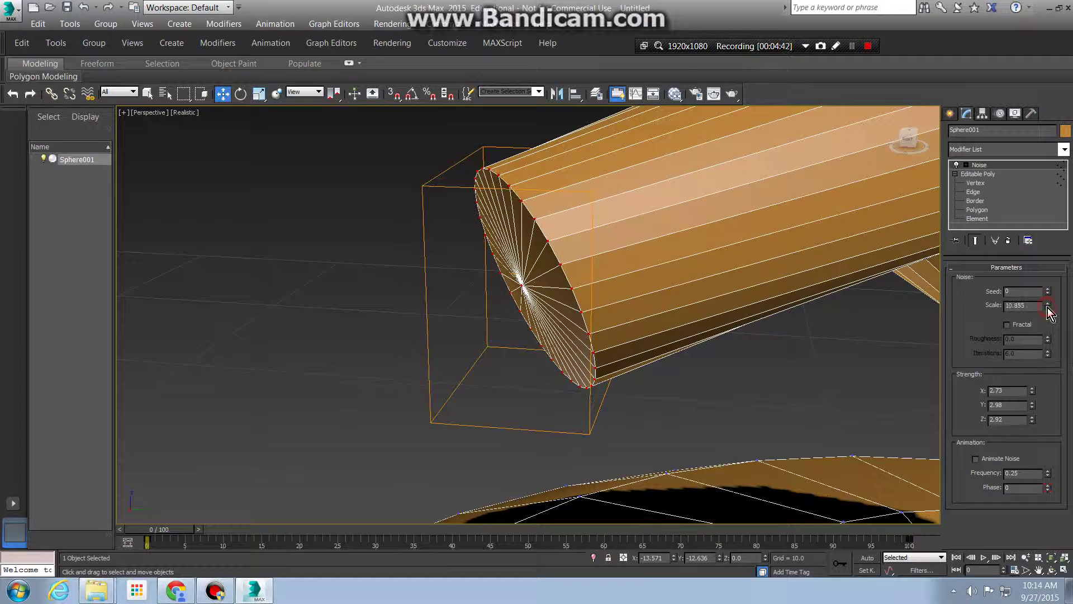
{"action": "left_click_drag", "start_coordinate": [1047, 308], "coordinate": [1048, 307]}
{"action": "middle_click_drag", "start_coordinate": [561, 418], "coordinate": [600, 421], "text": "alt"}
{"action": "scroll", "coordinate": [646, 388], "scroll_direction": "down", "scroll_amount": 5}
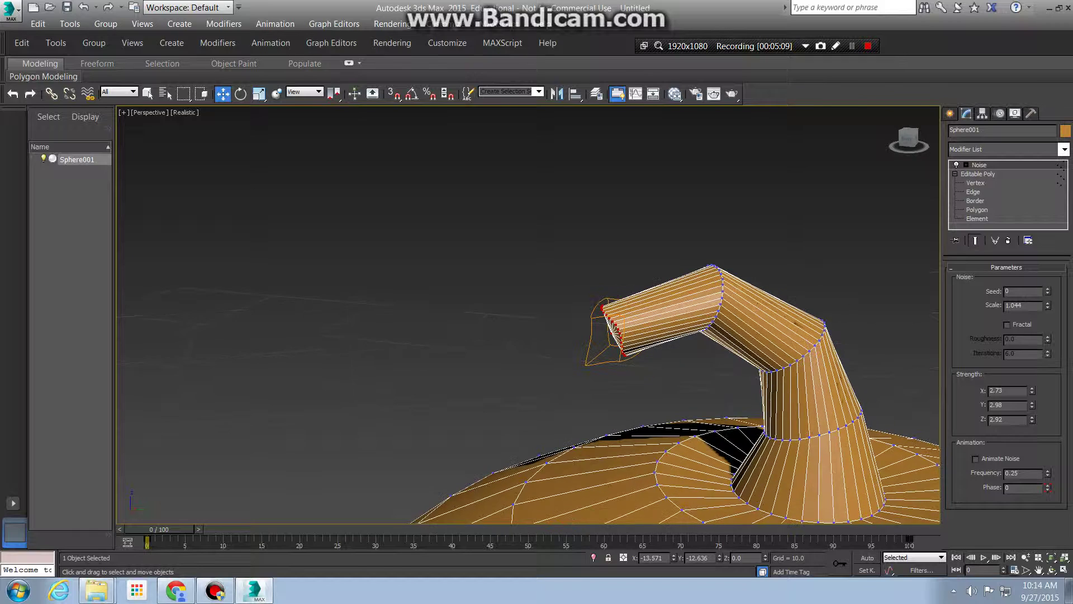
- Collapse the entire modifier stack into the editable poly and deselect the object
{"action": "right_click", "coordinate": [991, 166]}
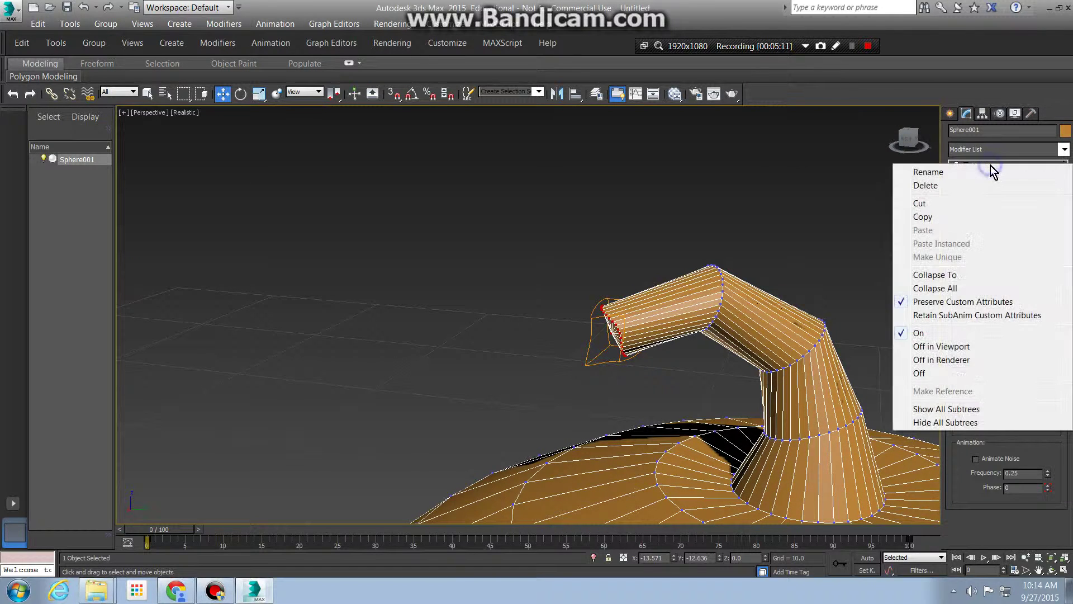
{"action": "left_click", "coordinate": [950, 289]}
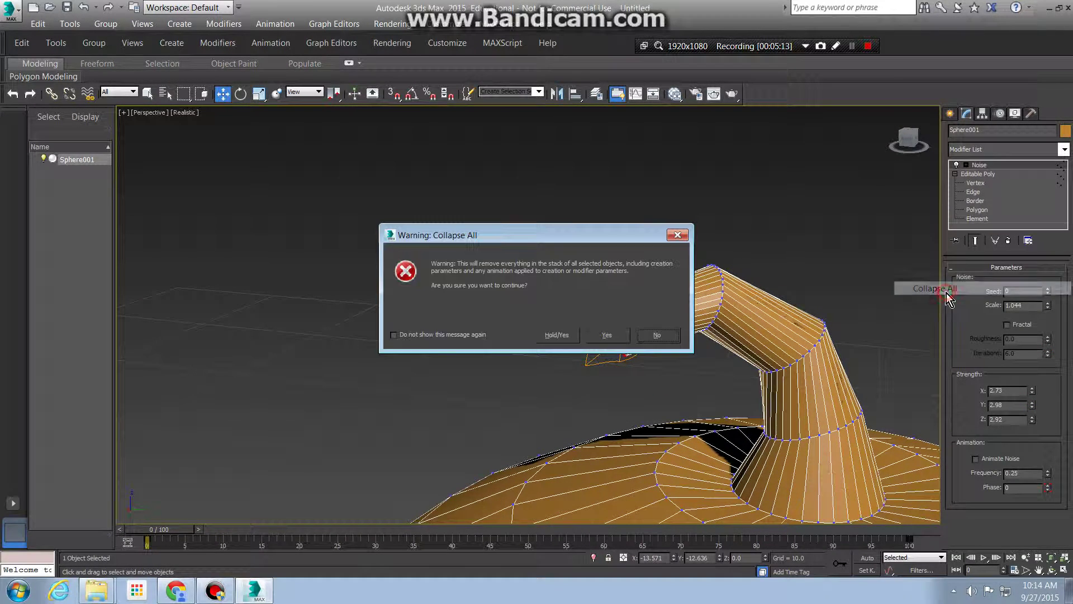
{"action": "left_click", "coordinate": [604, 335]}
{"action": "left_click", "coordinate": [647, 392]}
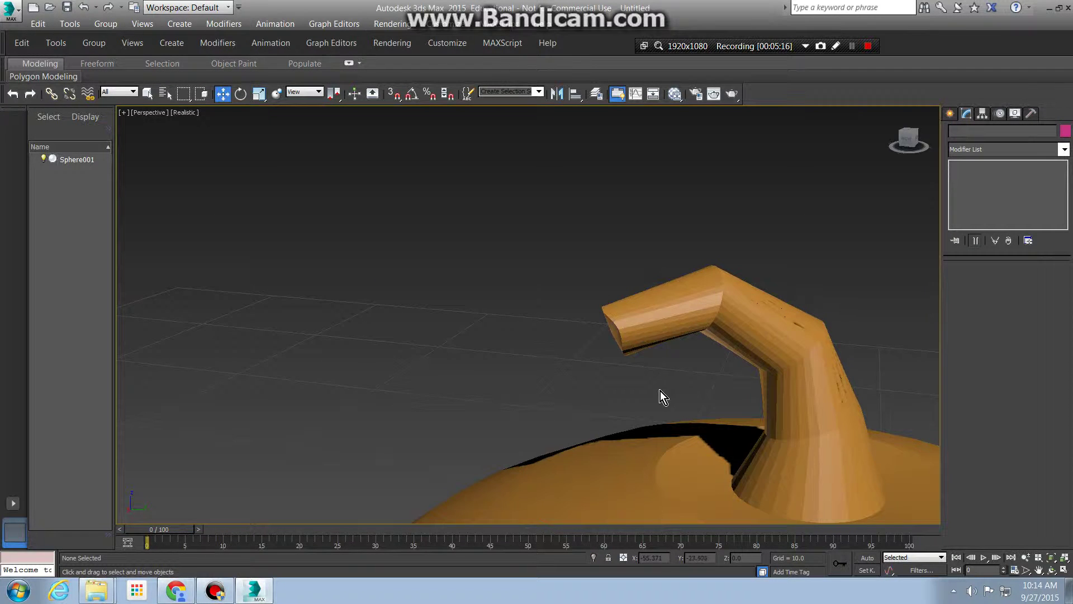
- Examine the faceted shading on the stem, around its base and across the whole body
{"action": "middle_click_drag", "start_coordinate": [660, 391], "coordinate": [682, 391], "text": "alt"}
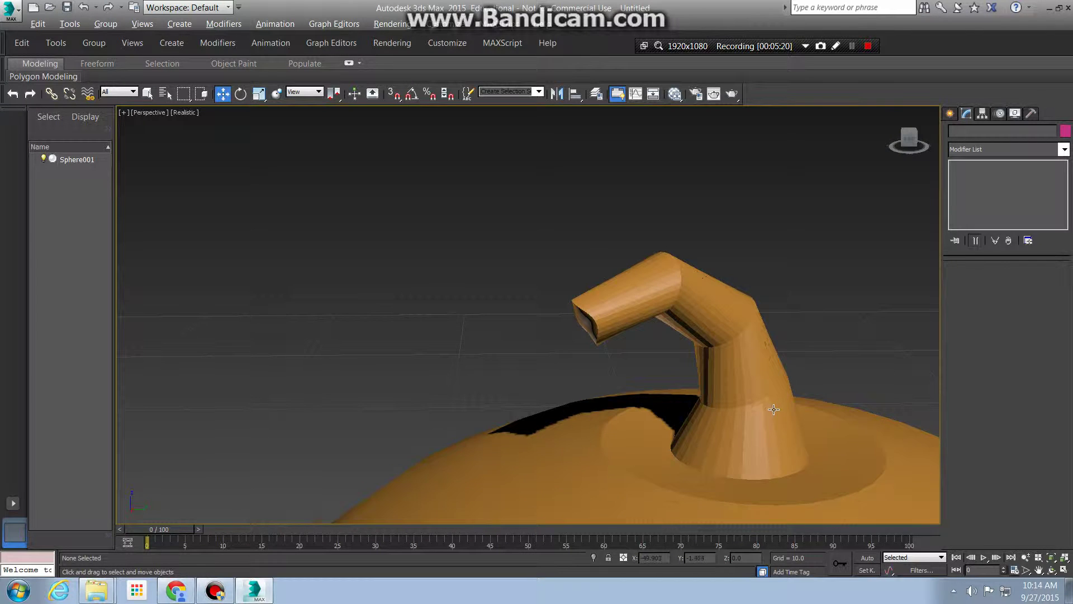
{"action": "scroll", "coordinate": [775, 409], "scroll_direction": "up", "scroll_amount": 5}
{"action": "middle_click_drag", "start_coordinate": [762, 354], "coordinate": [669, 276]}
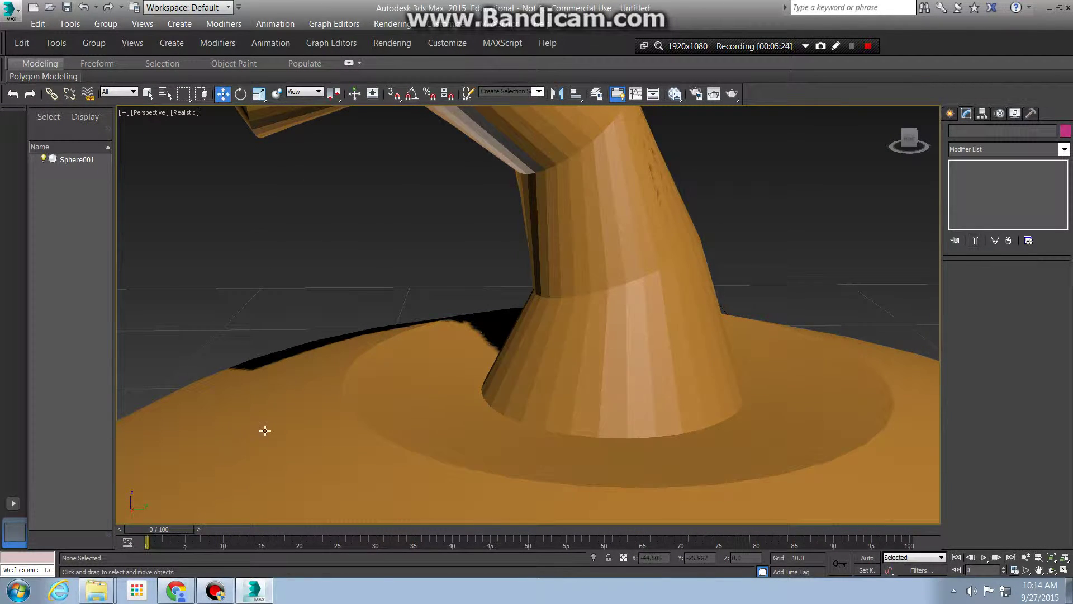
{"action": "middle_click_drag", "start_coordinate": [618, 344], "coordinate": [630, 290]}
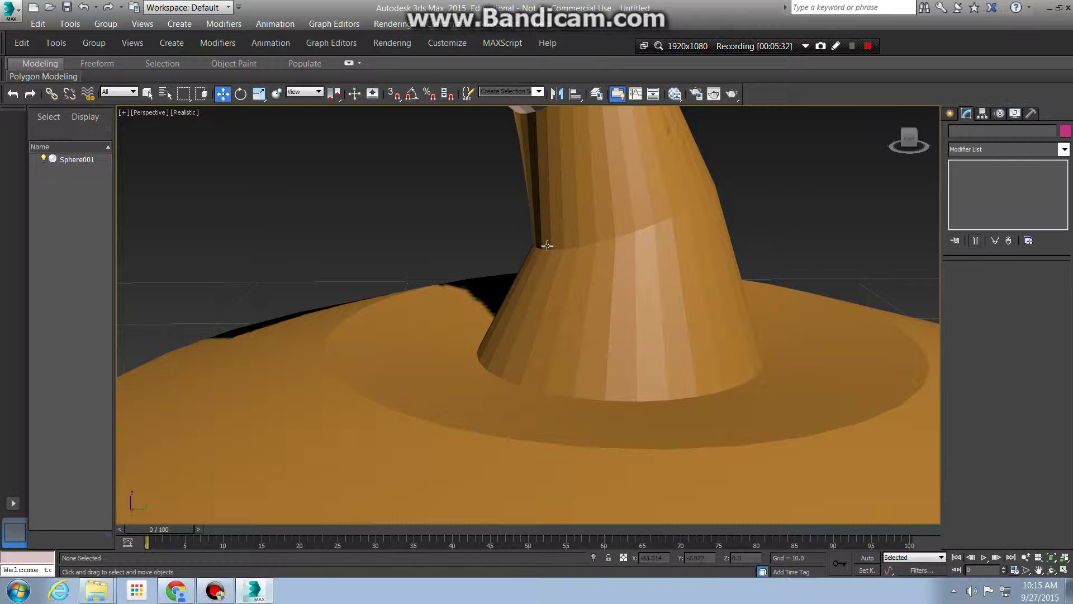
{"action": "scroll", "coordinate": [905, 256], "scroll_direction": "down", "scroll_amount": 10}
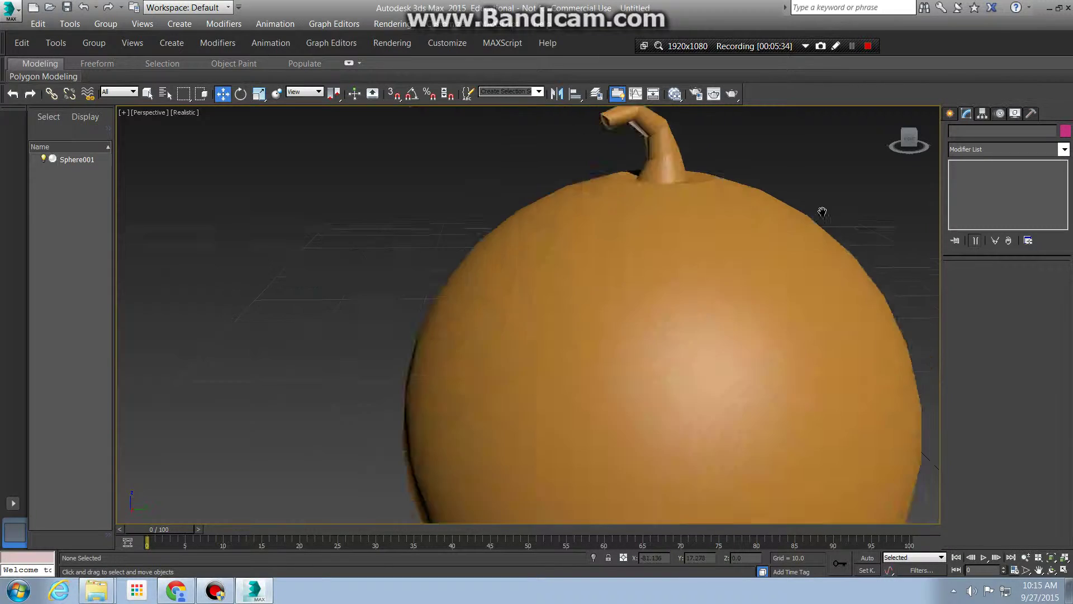
{"action": "scroll", "coordinate": [821, 274], "scroll_direction": "up", "scroll_amount": 5}
{"action": "scroll", "coordinate": [822, 271], "scroll_direction": "down", "scroll_amount": 3}
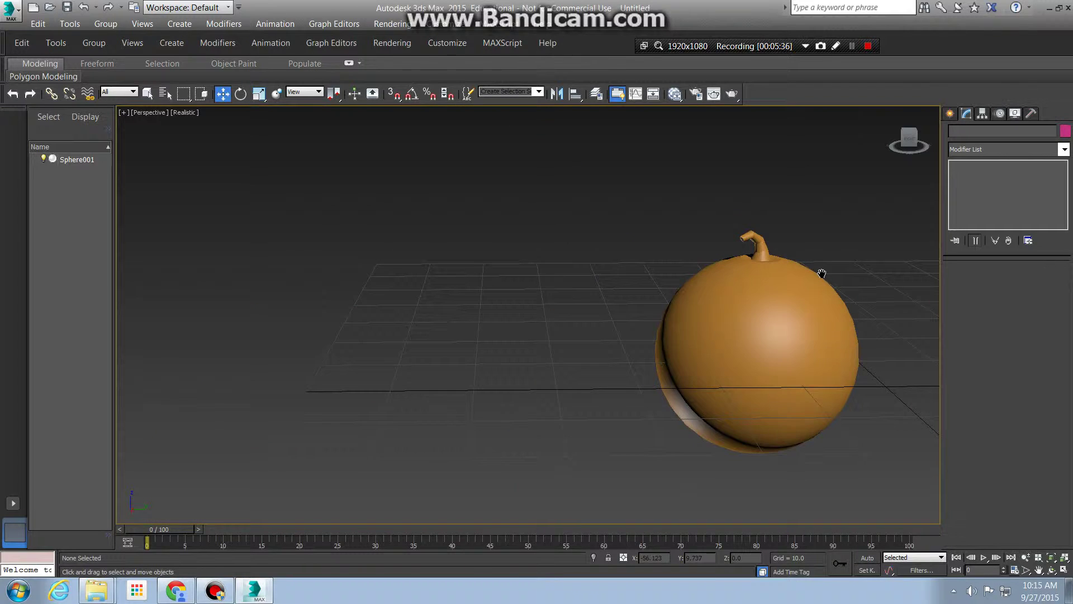
{"action": "scroll", "coordinate": [821, 271], "scroll_direction": "up", "scroll_amount": 7}
- Select the pumpkin's upper polygons at polygon level and grow the selection until it covers the entire object
{"action": "left_click", "coordinate": [769, 317]}
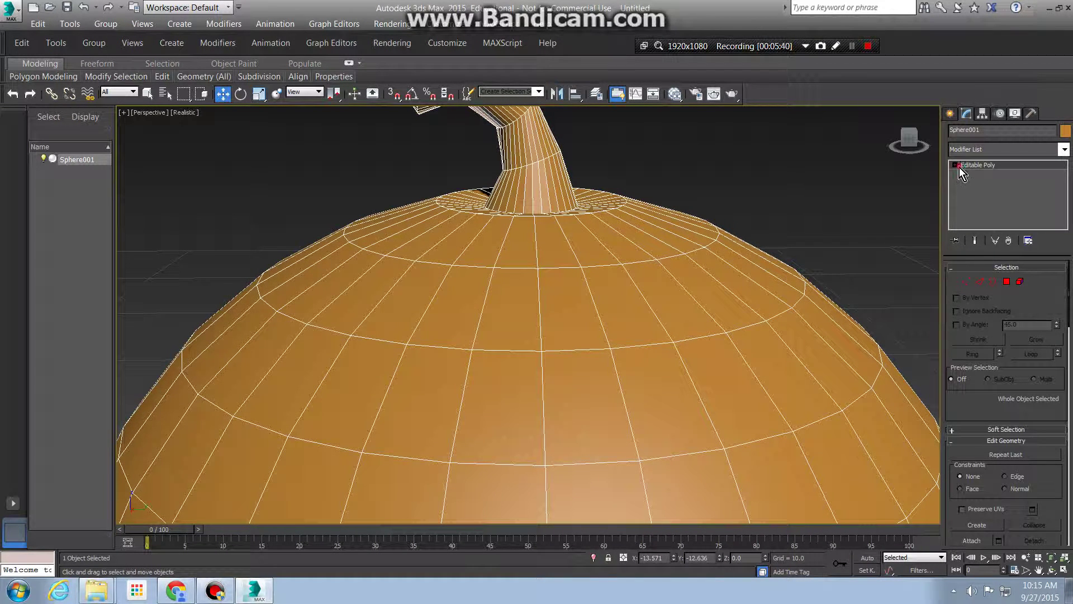
{"action": "key", "text": "1"}
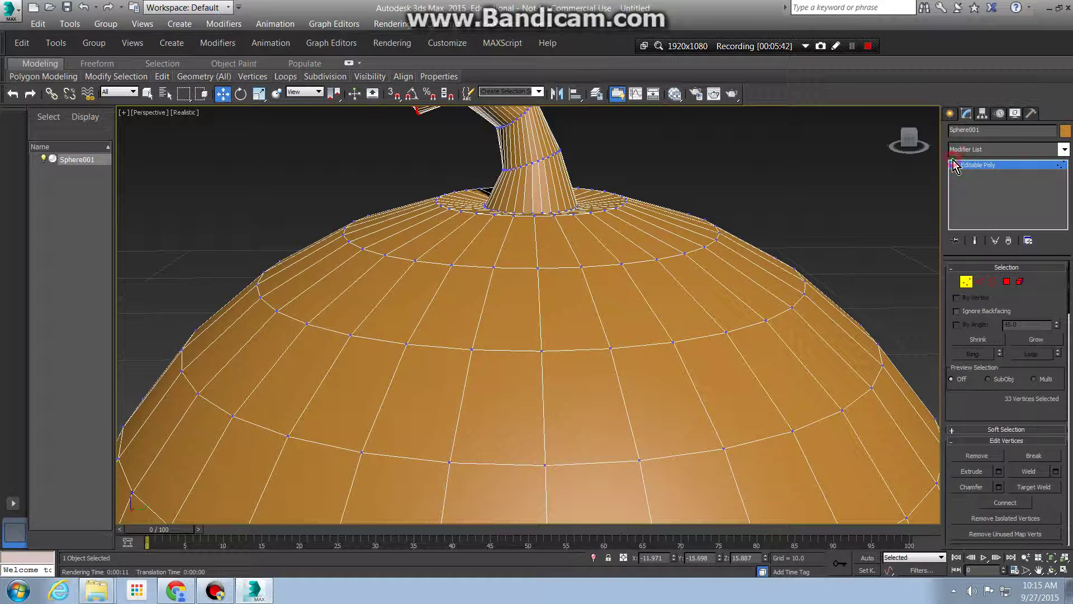
{"action": "left_click", "coordinate": [955, 165]}
{"action": "left_click", "coordinate": [971, 202]}
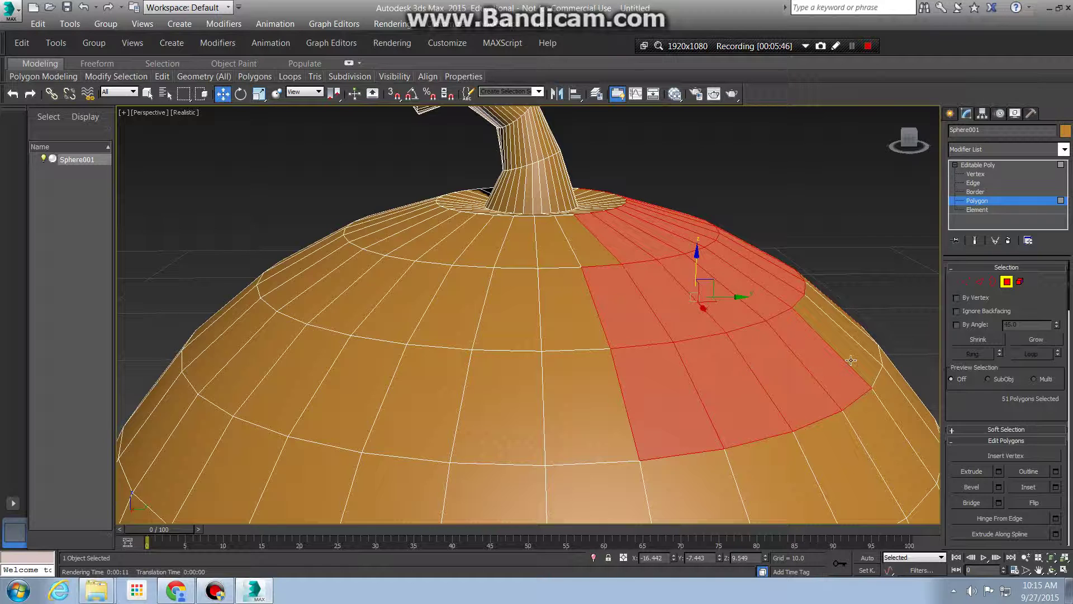
{"action": "left_click", "coordinate": [1032, 339]}
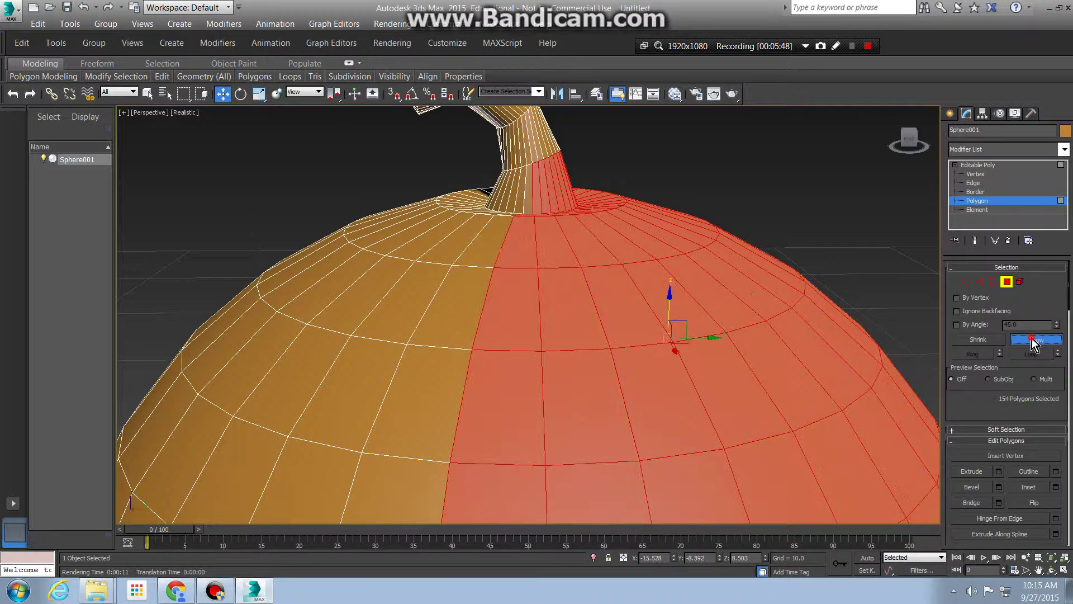
{"action": "left_click", "coordinate": [1031, 339]}
{"action": "left_click", "coordinate": [1032, 339]}
{"action": "left_click", "coordinate": [1032, 339]}
{"action": "left_click", "coordinate": [1032, 339]}
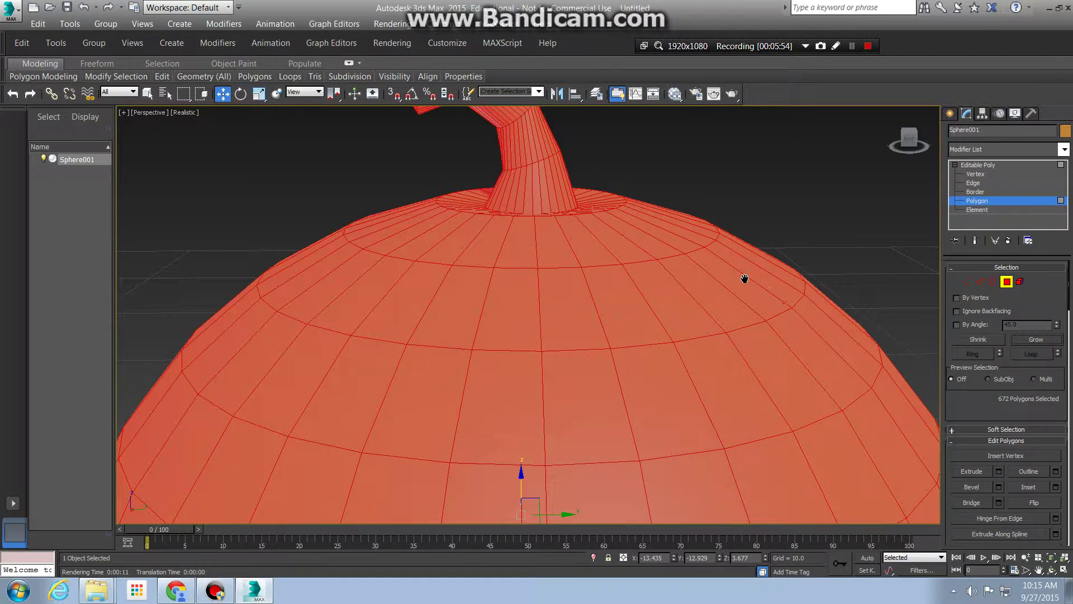
- Apply Auto Smooth with a threshold of 45 to all selected polygons and clear the selection
{"action": "scroll", "coordinate": [798, 355], "scroll_direction": "down", "scroll_amount": 4}
{"action": "middle_click_drag", "start_coordinate": [745, 278], "coordinate": [955, 454]}
{"action": "scroll", "coordinate": [805, 361], "scroll_direction": "up", "scroll_amount": 4}
{"action": "scroll", "coordinate": [939, 395], "scroll_direction": "up", "scroll_amount": 2}
{"action": "middle_click_drag", "start_coordinate": [753, 298], "coordinate": [740, 250]}
{"action": "scroll", "coordinate": [738, 275], "scroll_direction": "up", "scroll_amount": 3}
{"action": "scroll", "coordinate": [750, 268], "scroll_direction": "down", "scroll_amount": 3}
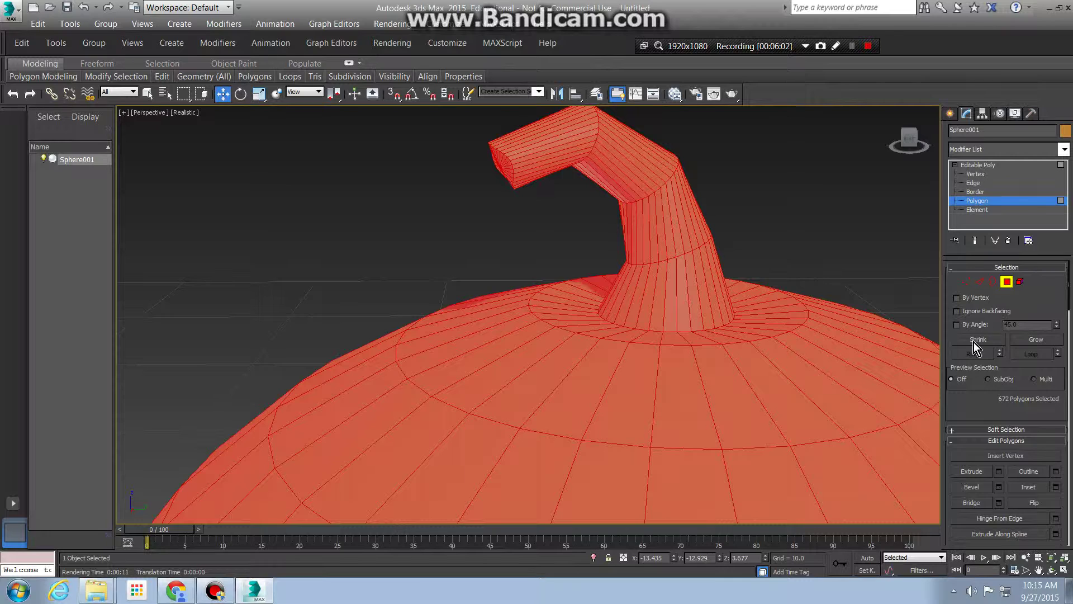
{"action": "scroll", "coordinate": [963, 407], "scroll_direction": "down", "scroll_amount": 10}
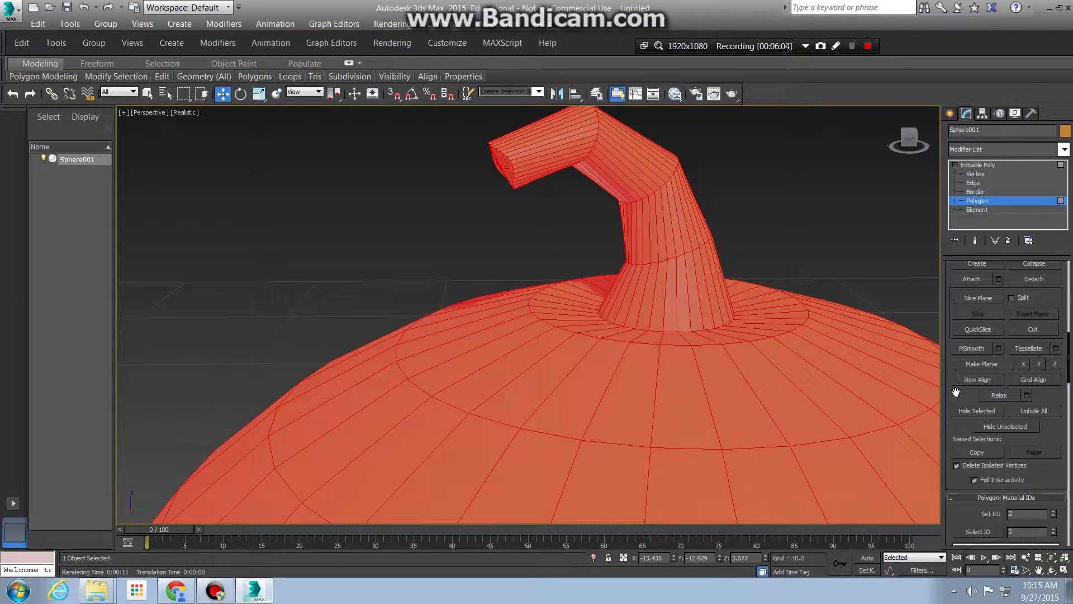
{"action": "left_click_drag", "start_coordinate": [956, 392], "coordinate": [1002, 89]}
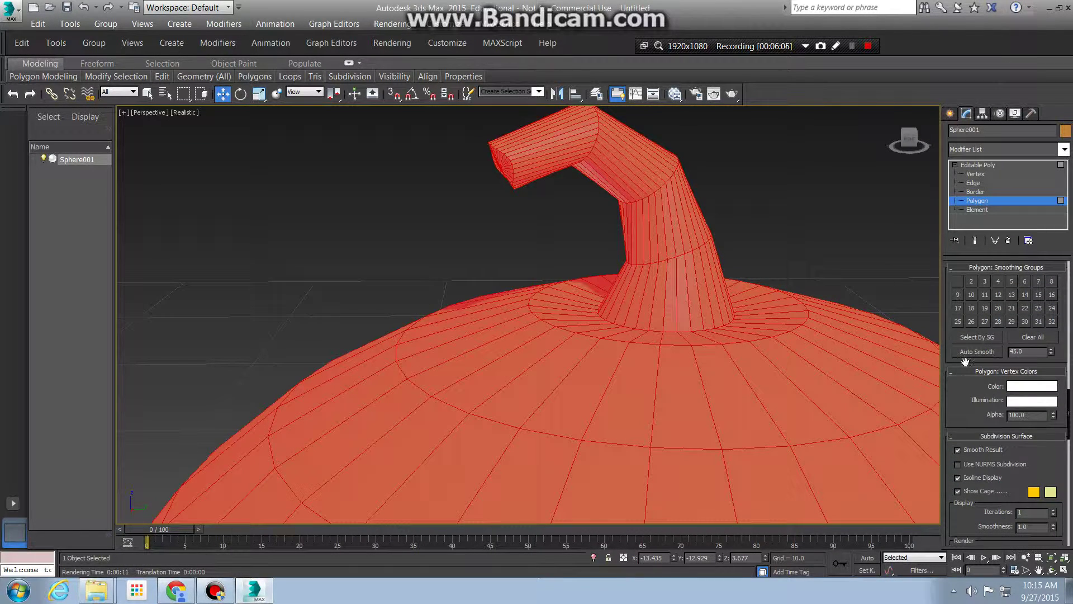
{"action": "left_click_drag", "start_coordinate": [965, 361], "coordinate": [960, 386]}
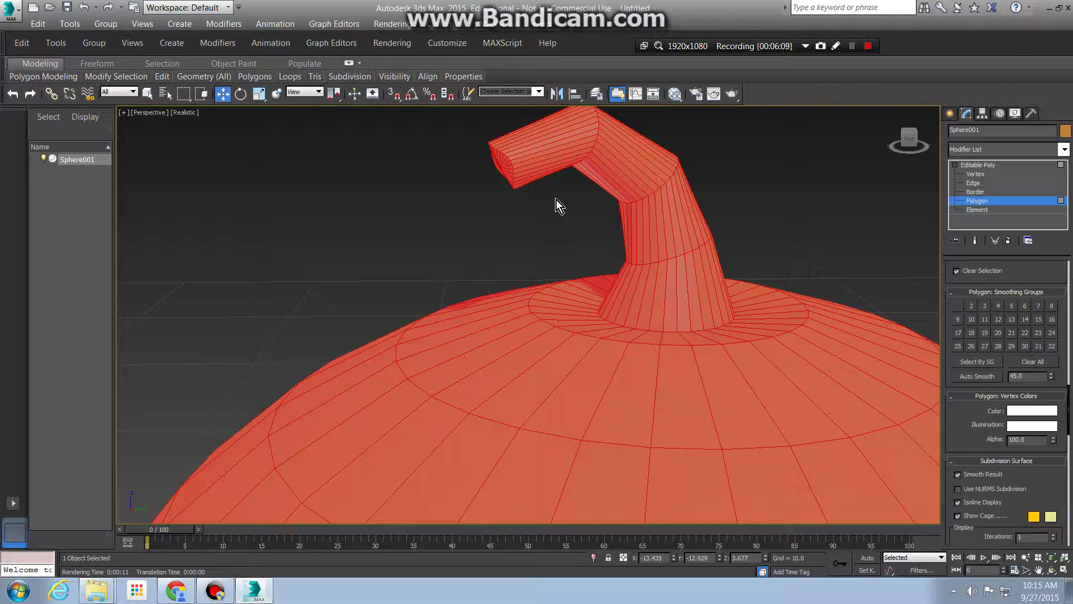
{"action": "left_click", "coordinate": [967, 377]}
{"action": "left_click", "coordinate": [742, 198]}
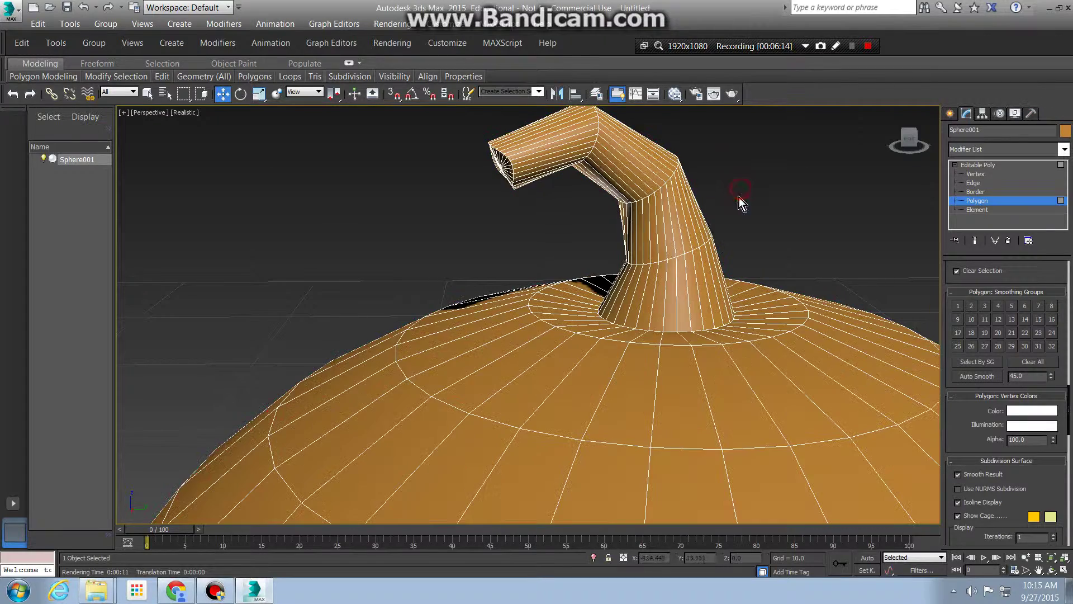
- Inspect the stem's geometry up close, switching briefly to wireframe and back to shaded display
{"action": "scroll", "coordinate": [727, 213], "scroll_direction": "up", "scroll_amount": 3}
{"action": "scroll", "coordinate": [704, 223], "scroll_direction": "up", "scroll_amount": 4}
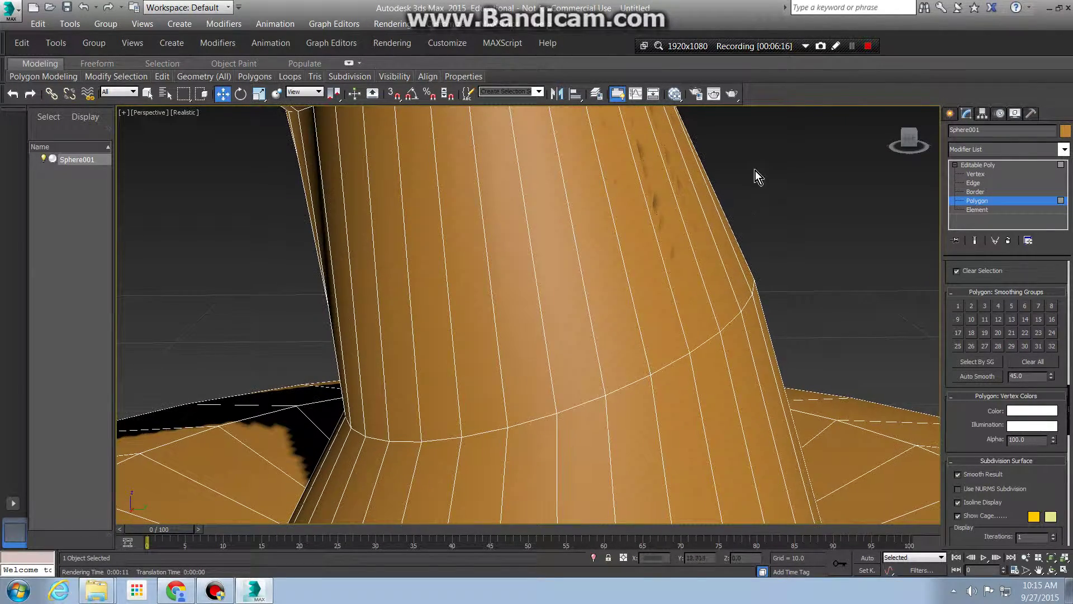
{"action": "key", "text": "F3"}
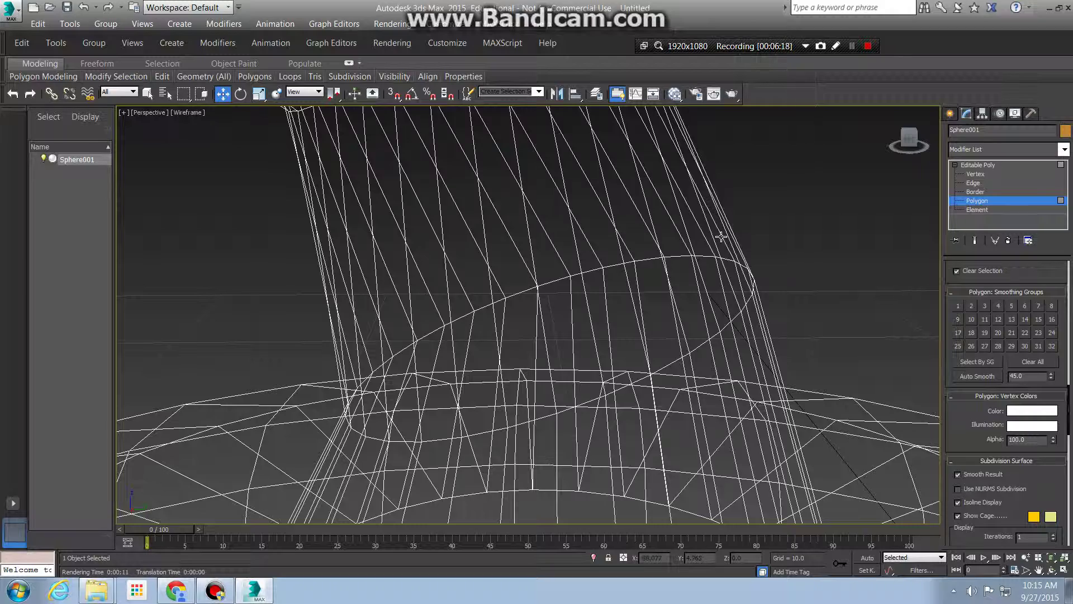
{"action": "key", "text": "F3"}
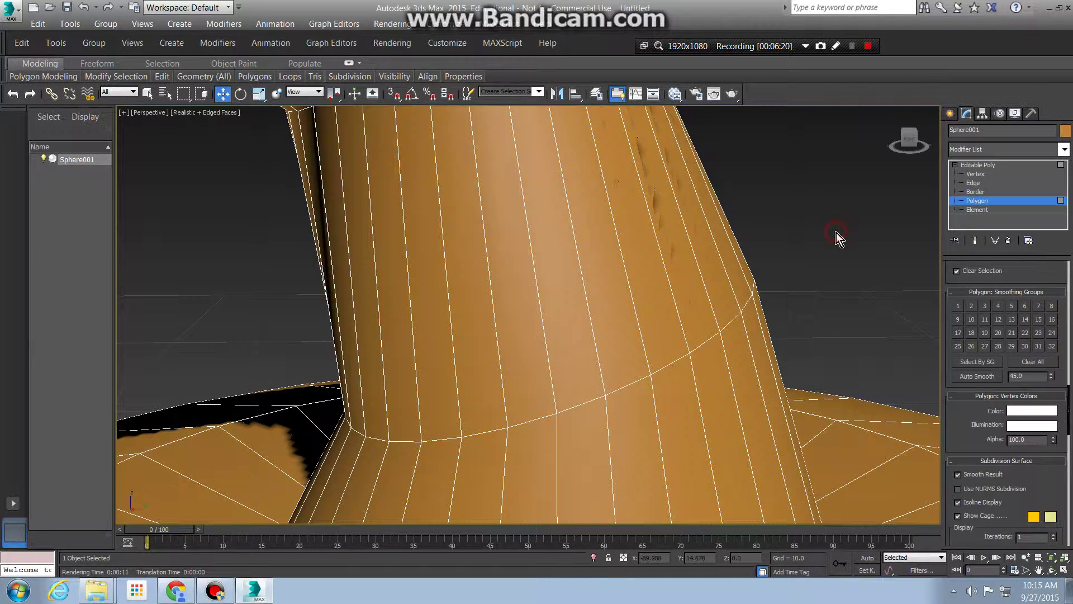
- Leave polygon level, deselect the object and turn off the edged-faces display
{"action": "left_click", "coordinate": [985, 165]}
{"action": "left_click", "coordinate": [896, 253]}
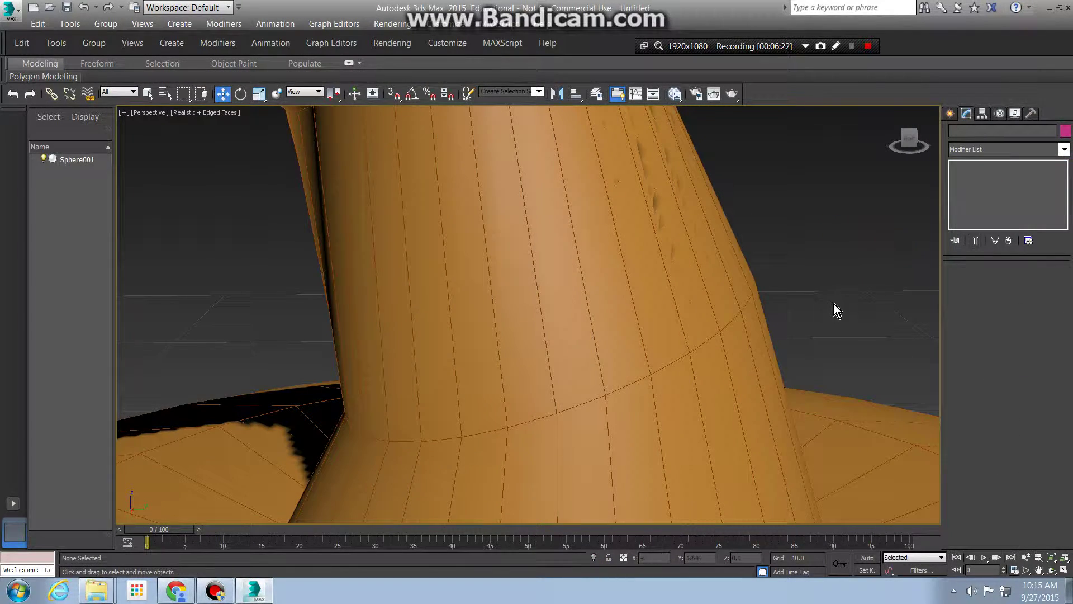
{"action": "scroll", "coordinate": [685, 404], "scroll_direction": "down", "scroll_amount": 3}
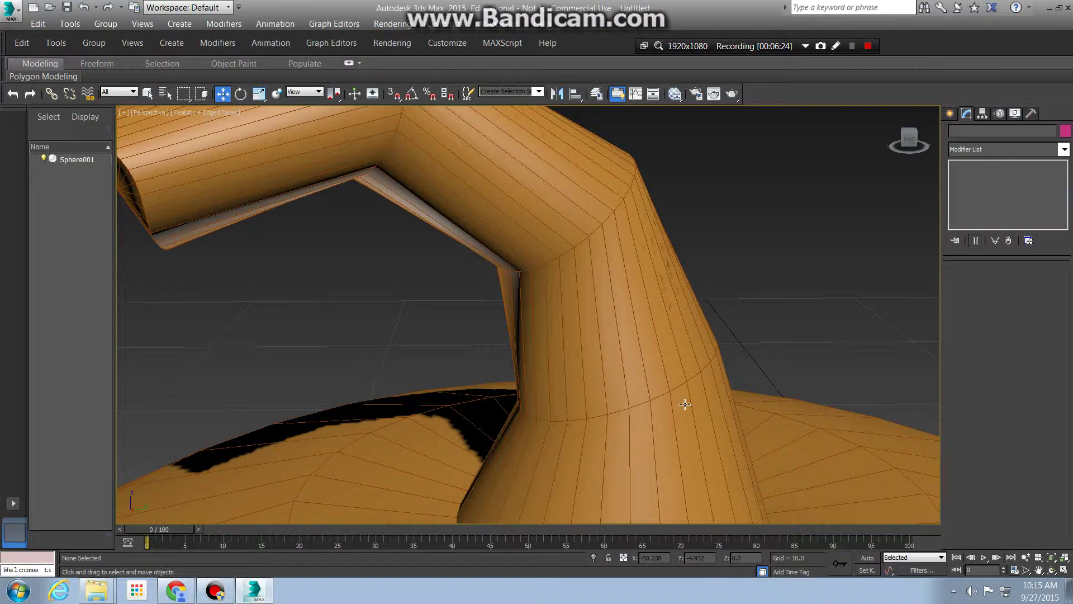
{"action": "key", "text": "F4"}
- Examine the smoothed shading on the stem, its junction with the body and the overall shape
{"action": "middle_click_drag", "start_coordinate": [695, 444], "coordinate": [693, 254]}
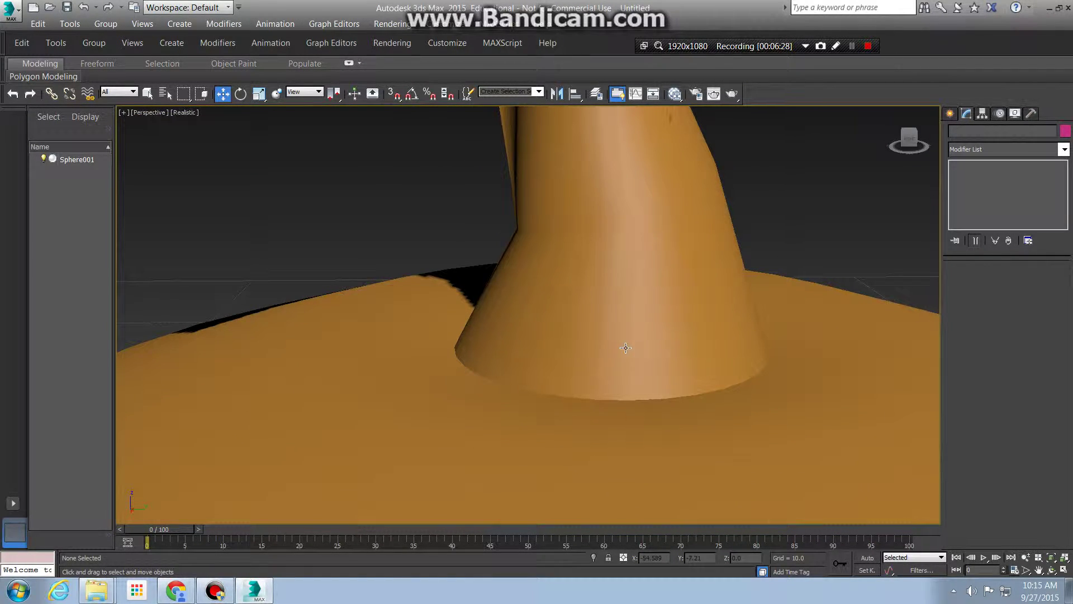
{"action": "scroll", "coordinate": [626, 348], "scroll_direction": "down", "scroll_amount": 2}
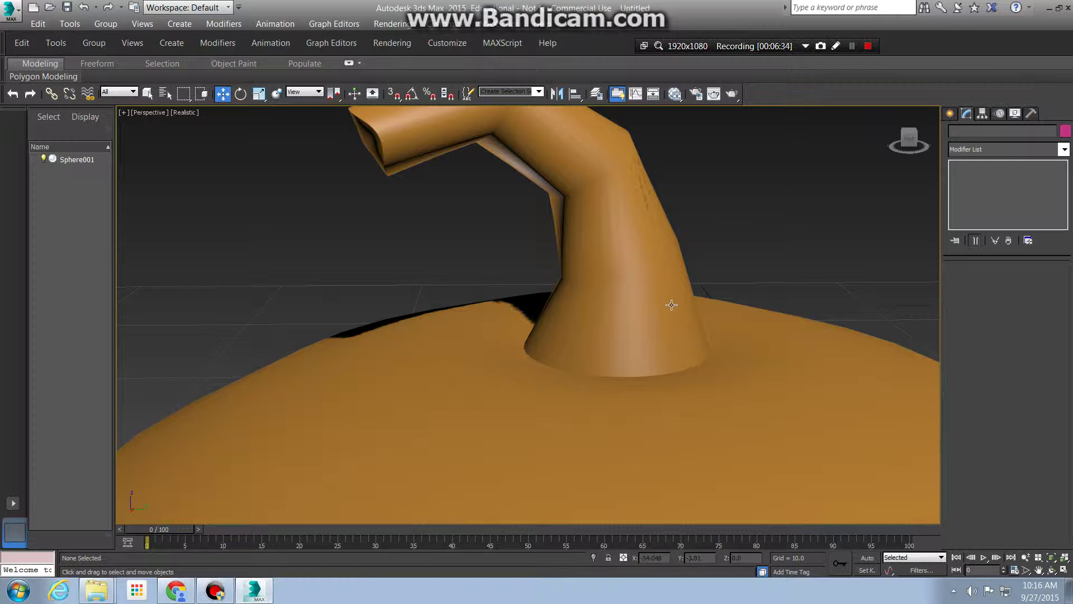
{"action": "scroll", "coordinate": [648, 325], "scroll_direction": "up", "scroll_amount": 3}
{"action": "scroll", "coordinate": [617, 327], "scroll_direction": "down", "scroll_amount": 2}
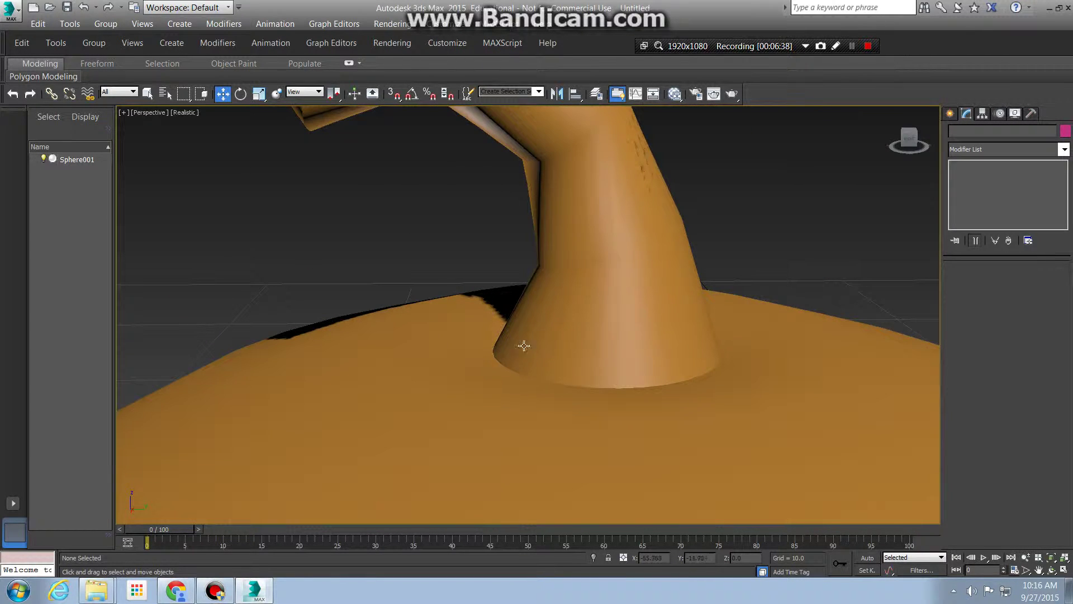
{"action": "scroll", "coordinate": [646, 255], "scroll_direction": "down", "scroll_amount": 5}
{"action": "scroll", "coordinate": [647, 255], "scroll_direction": "up", "scroll_amount": 3}
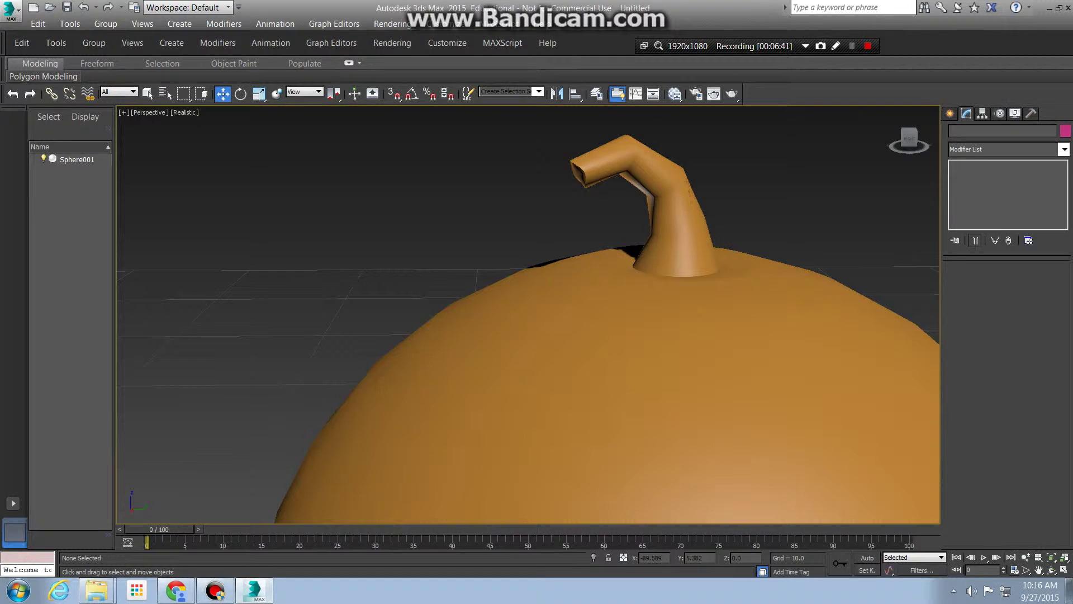
{"action": "middle_click_drag", "start_coordinate": [690, 255], "coordinate": [661, 254], "text": "alt"}
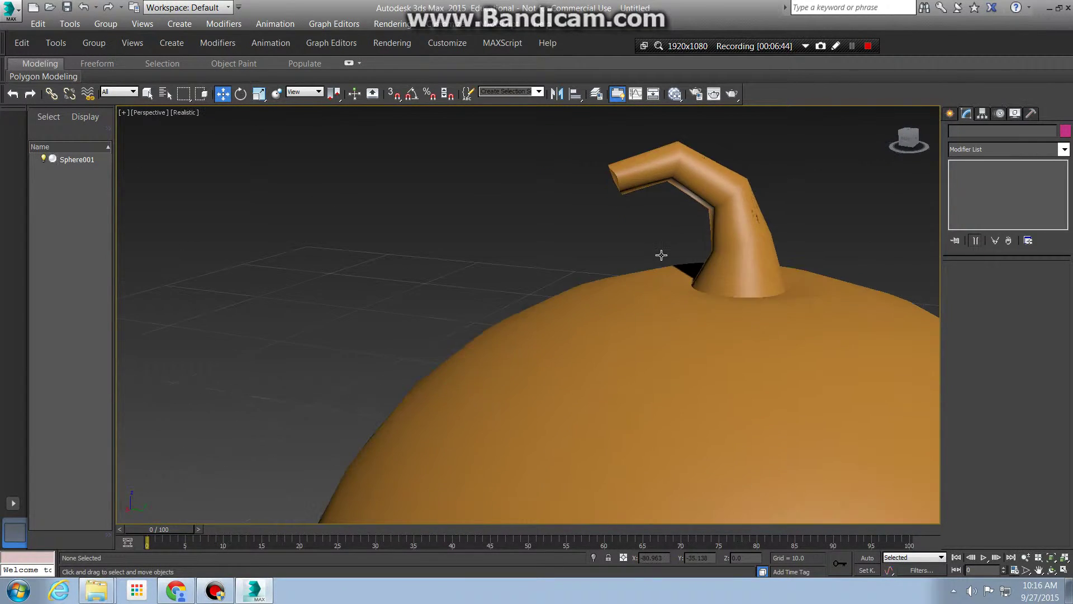
{"action": "scroll", "coordinate": [797, 266], "scroll_direction": "down", "scroll_amount": 5}
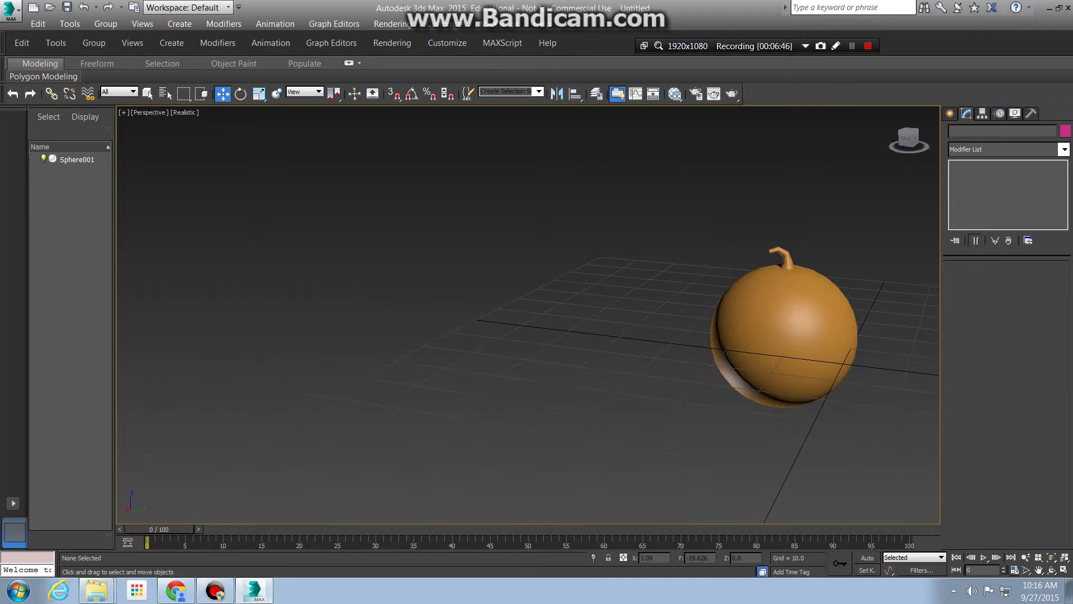
{"action": "scroll", "coordinate": [797, 266], "scroll_direction": "up", "scroll_amount": 6}
{"action": "scroll", "coordinate": [797, 266], "scroll_direction": "down", "scroll_amount": 4}
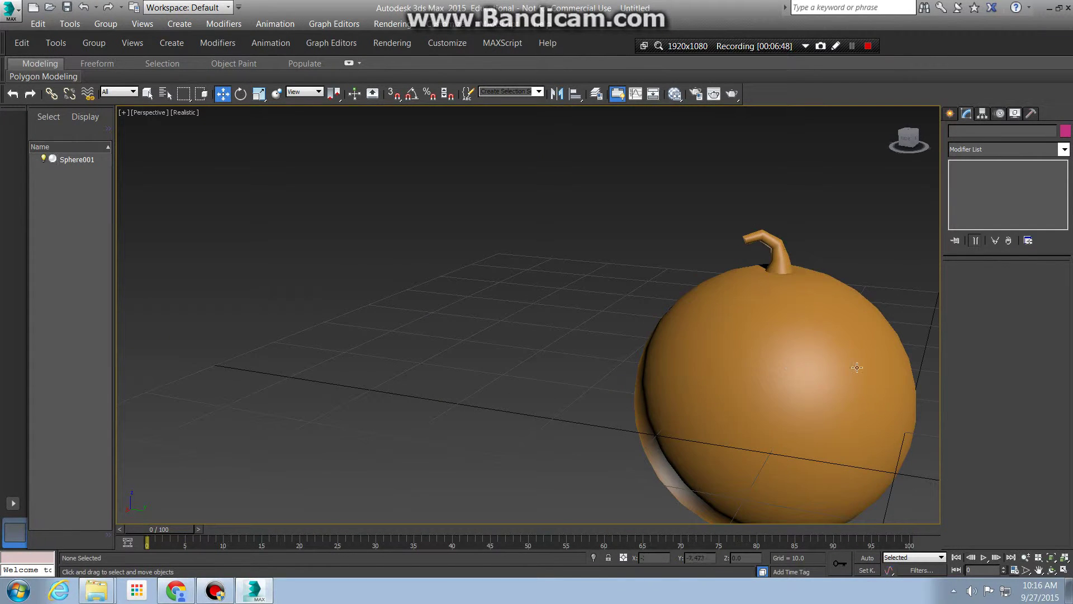
{"action": "middle_click_drag", "start_coordinate": [816, 257], "coordinate": [668, 338]}
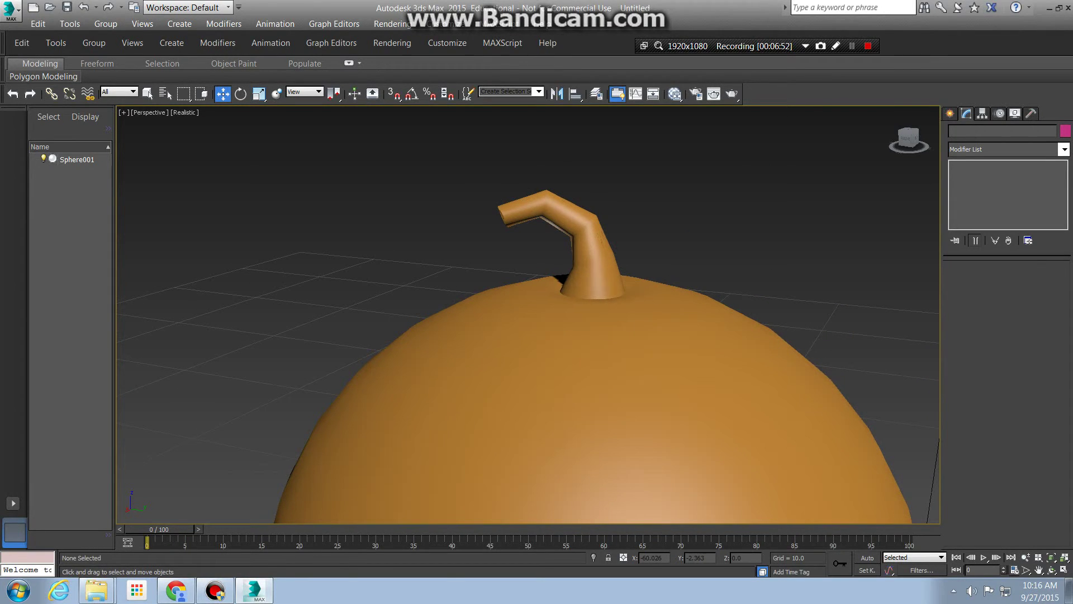